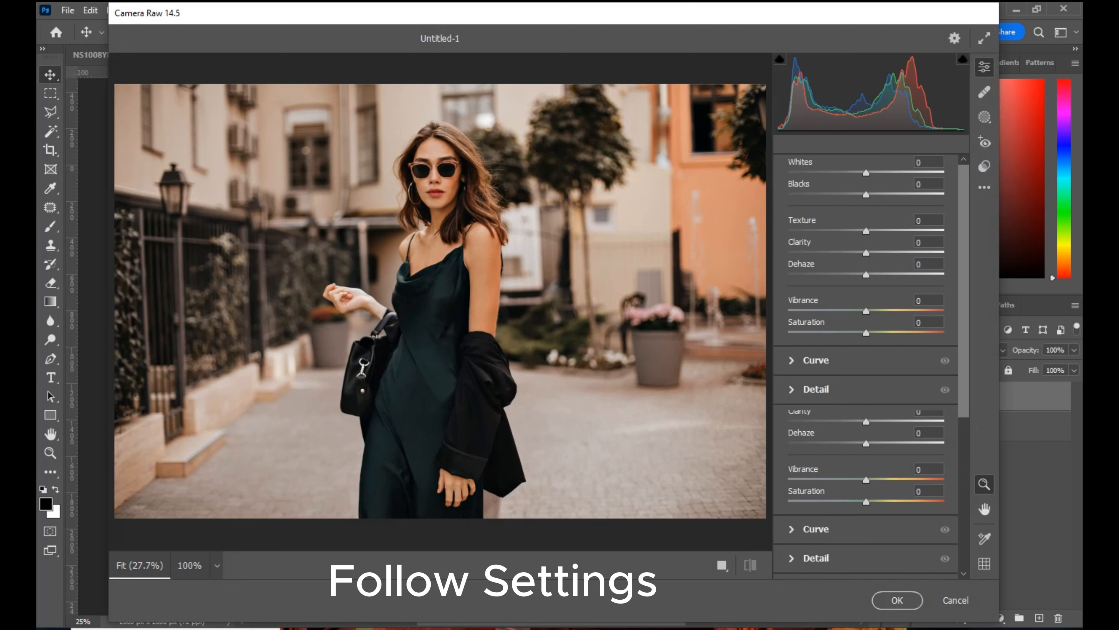
Set the photo's Camera Raw Texture to +37, Clarity to -14 and Dehaze to +45.
drag(866, 231, 912, 274)
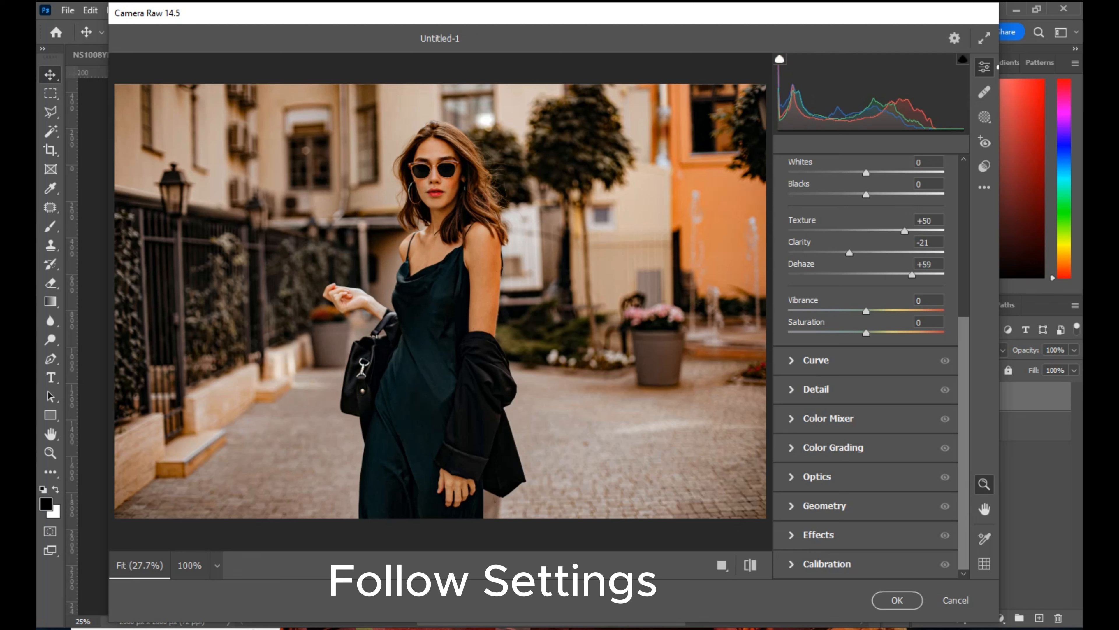
mouse_move(850, 252)
mouse_down()
mouse_move(818, 252)
mouse_move(854, 253)
mouse_up()
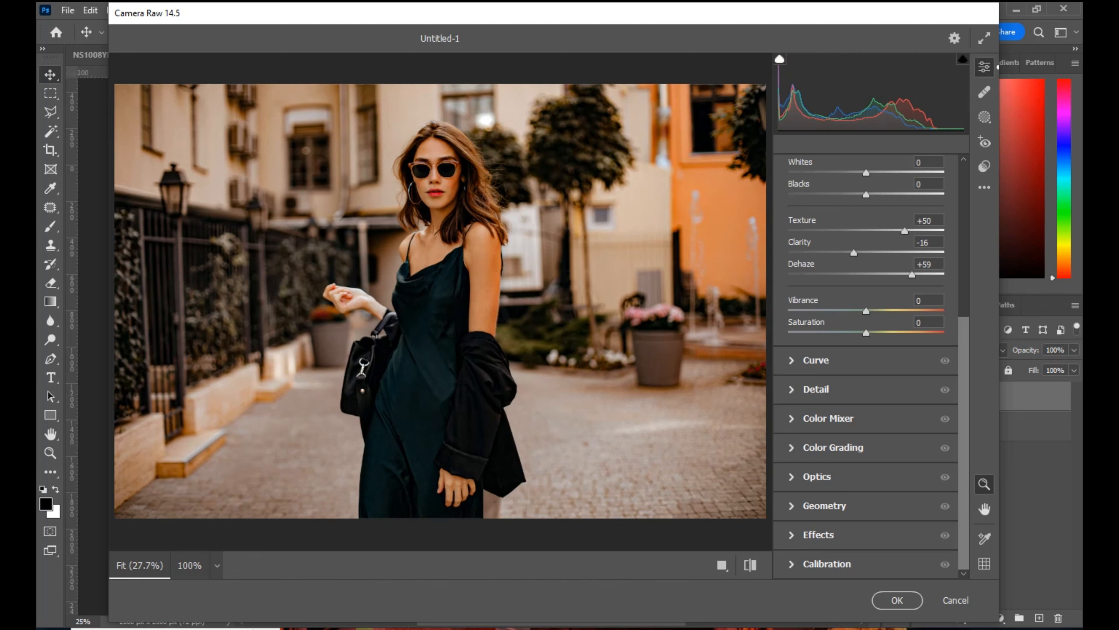
drag(912, 275, 901, 275)
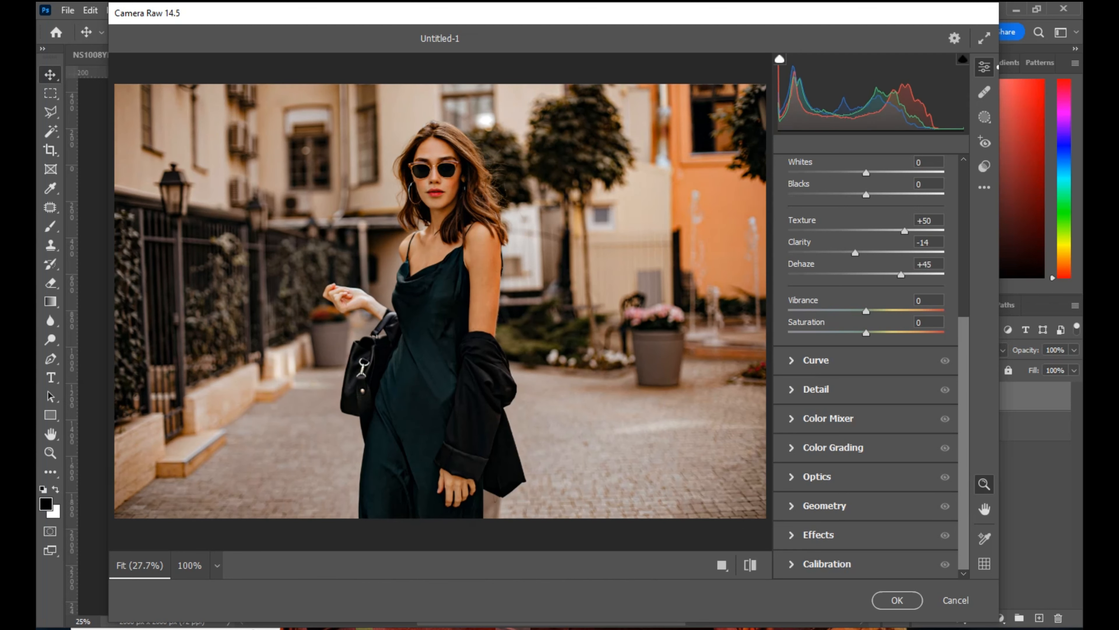
mouse_move(905, 231)
mouse_down()
mouse_move(919, 231)
mouse_move(895, 231)
mouse_move(934, 230)
mouse_move(894, 231)
mouse_up()
Set Highlights to +22, Shadows to +54, Whites to +35 and Blacks to -27, lower the Contrast, and apply the Camera Raw filter.
scroll(866, 286, up, 3)
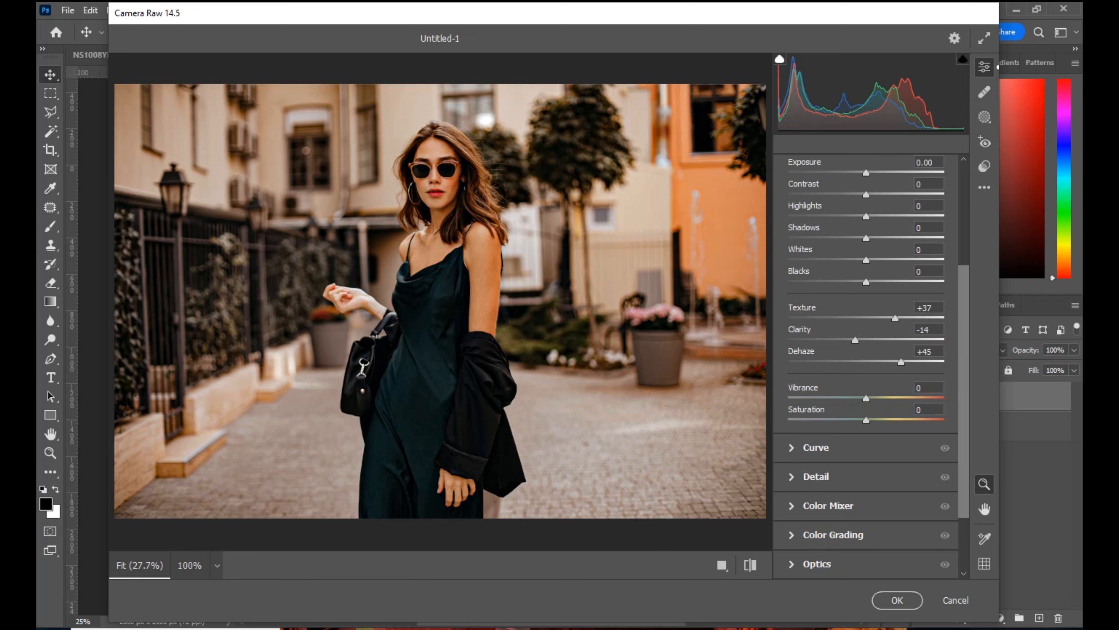
drag(866, 281, 857, 216)
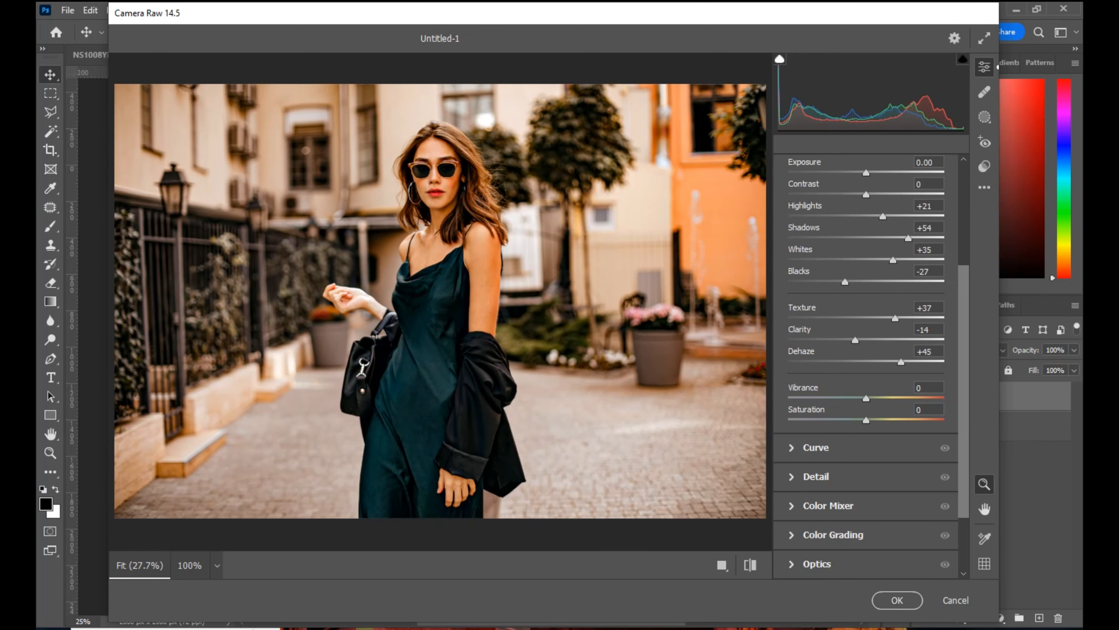
scroll(866, 352, up, 5)
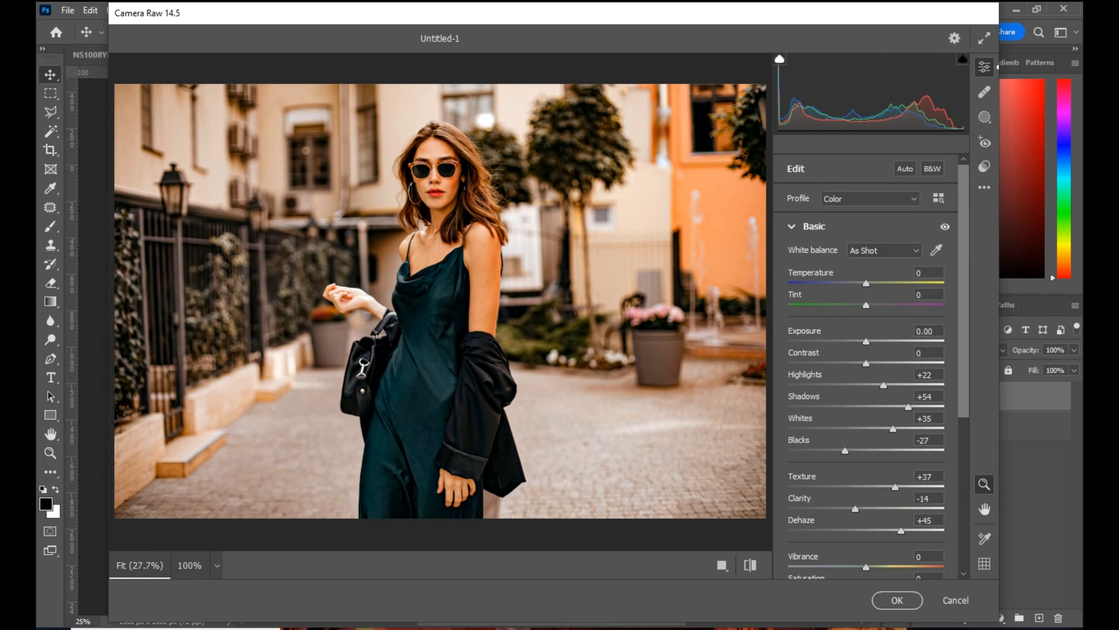
drag(899, 363, 792, 363)
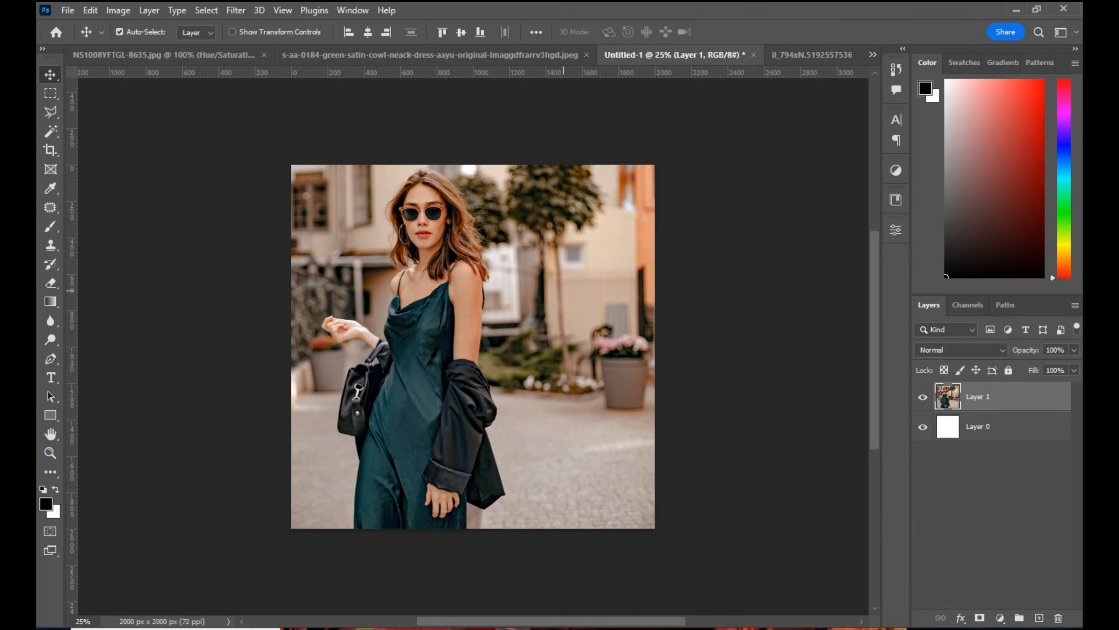
Duplicate Layer 1 and convert the copy to a smart object.
drag(947, 396, 1039, 618)
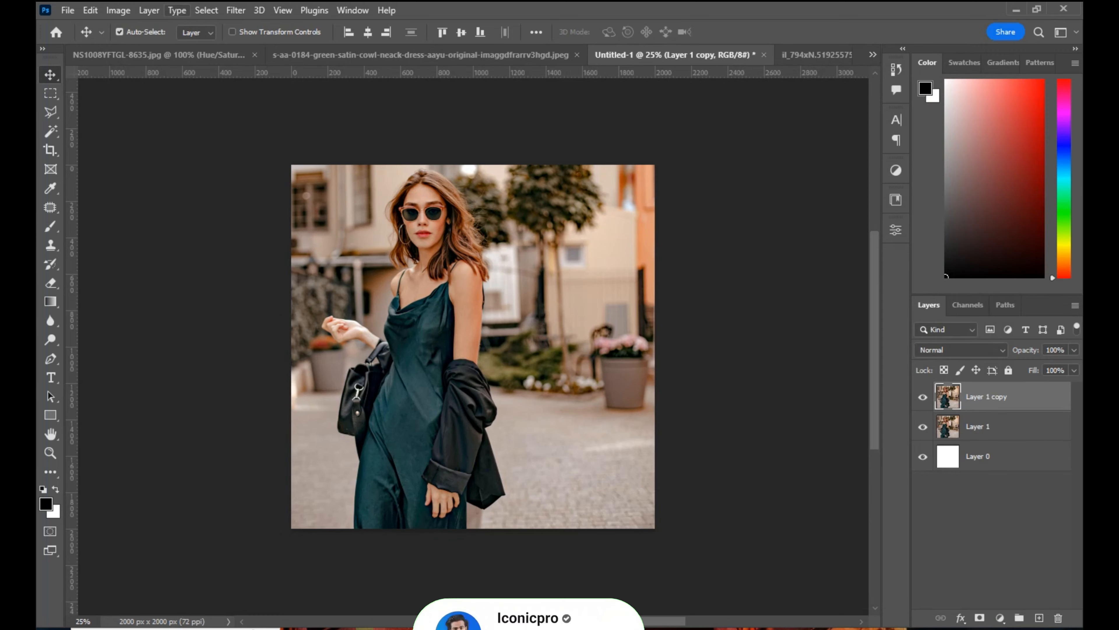
click(118, 9)
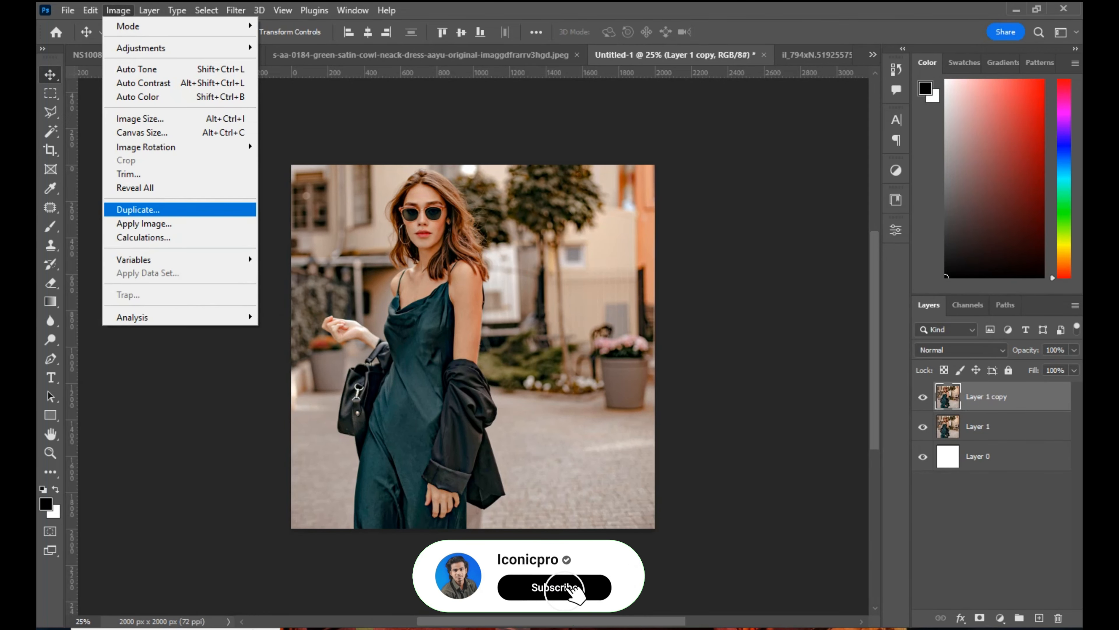
click(143, 238)
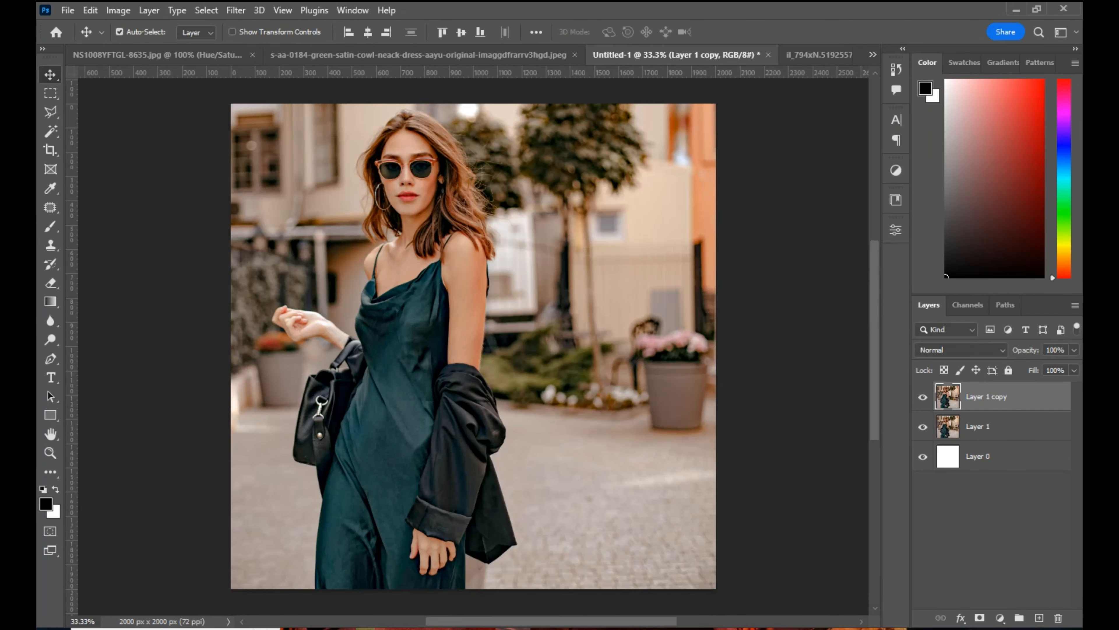
right_click(1027, 397)
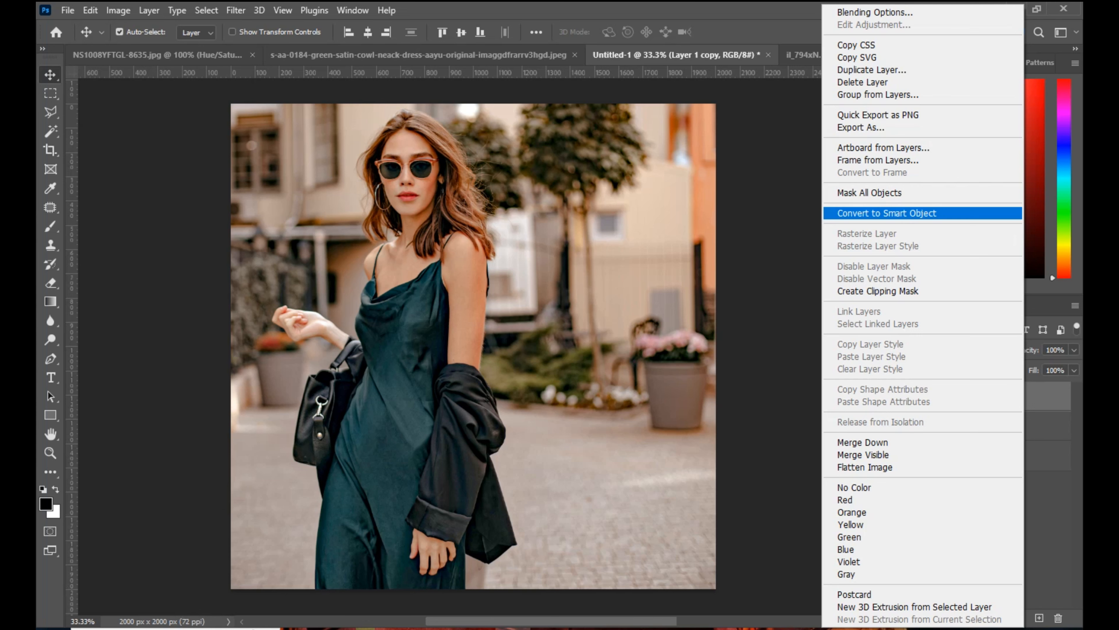
click(887, 213)
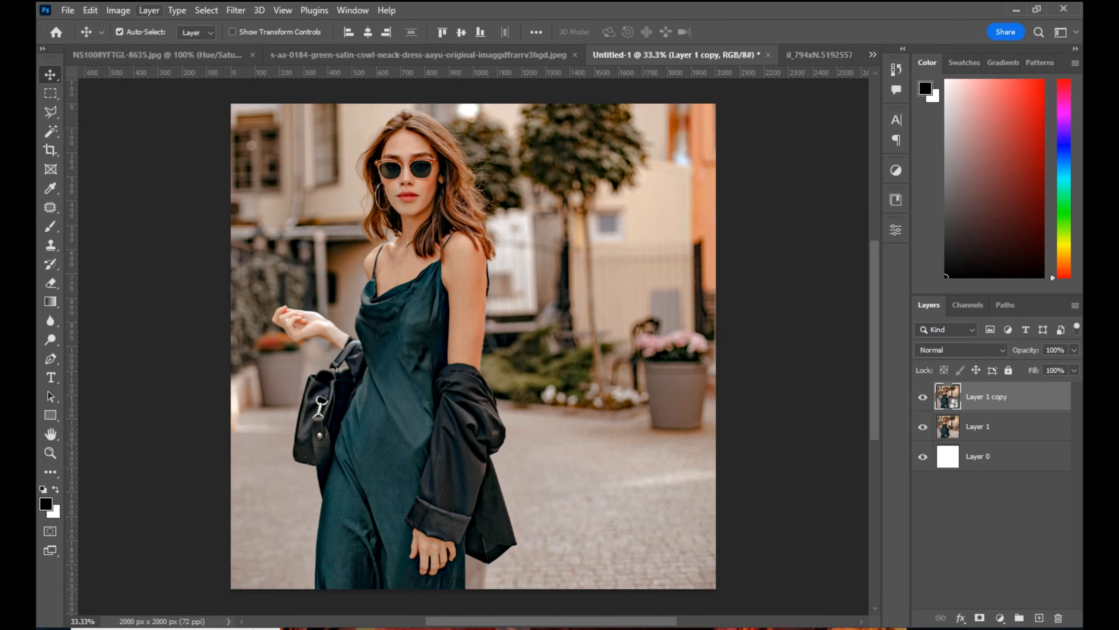
Use Calculations to create a new channel from Merged Red and Layer 1 copy Green, with Normal blending at 60% opacity.
click(118, 9)
click(143, 238)
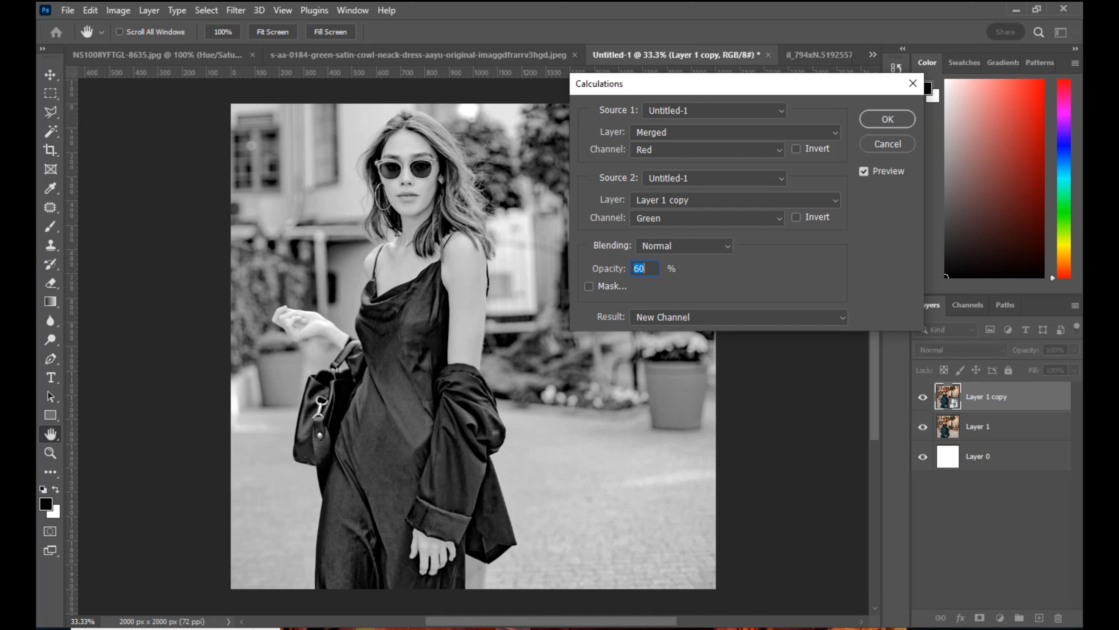
key(Return)
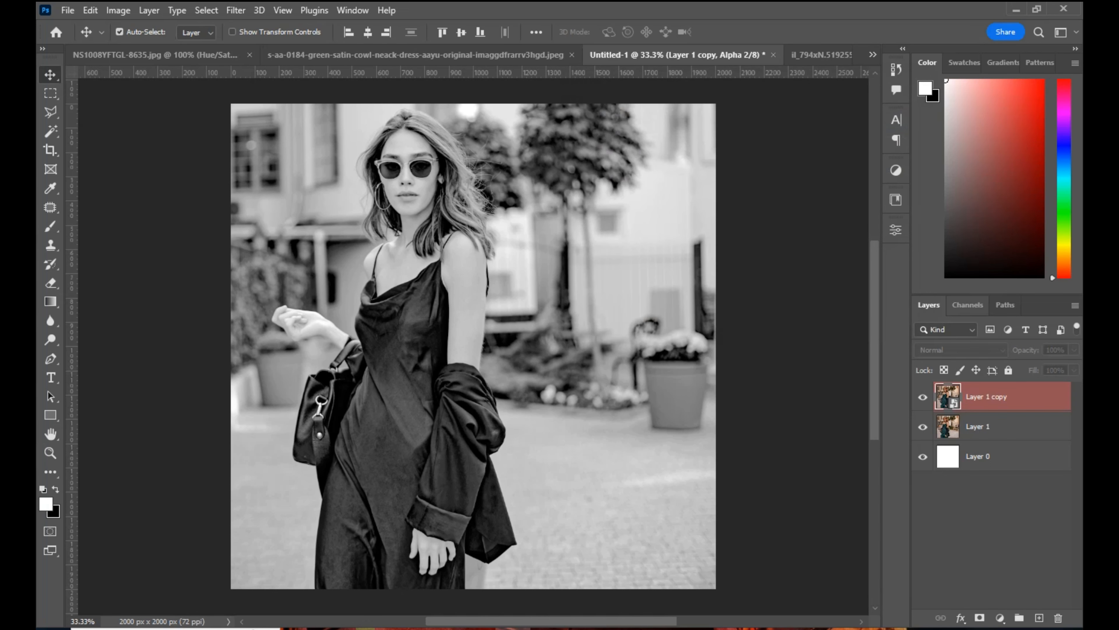
Copy the entire Alpha 2 channel and paste it as a new layer above Layer 1 copy.
key(ctrl+a)
click(968, 304)
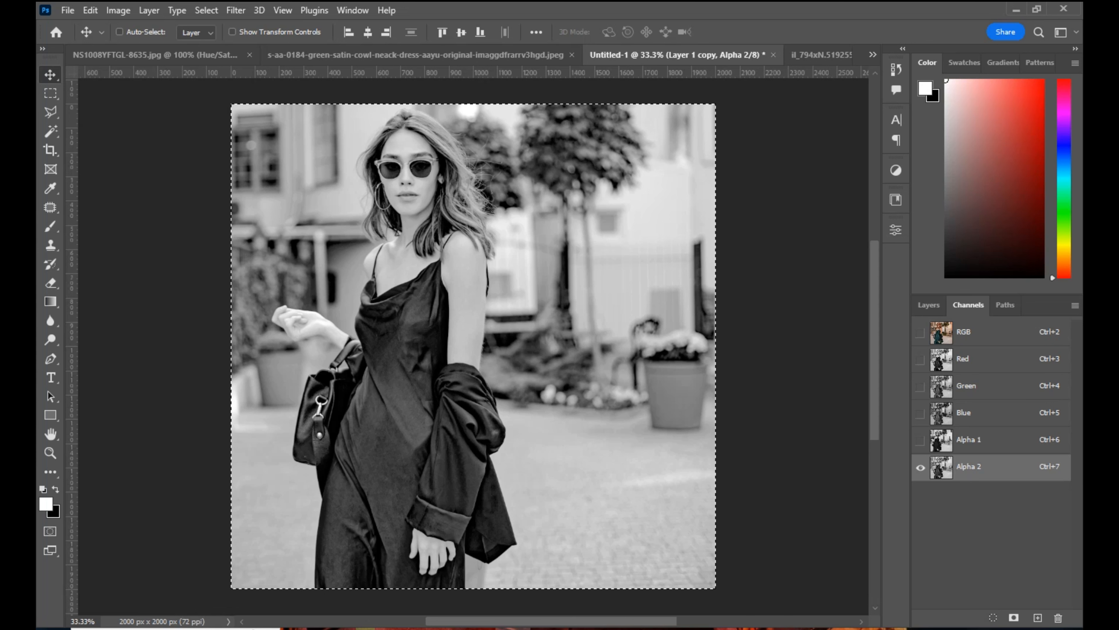
key(ctrl+c)
click(929, 305)
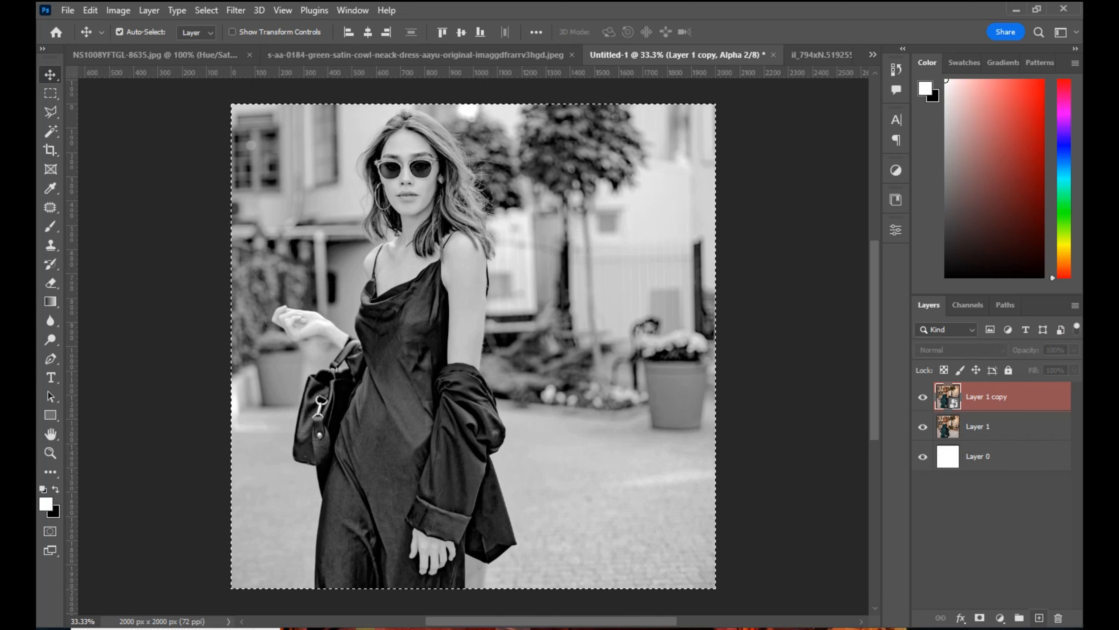
key(ctrl+shift+alt+n)
key(ctrl+v)
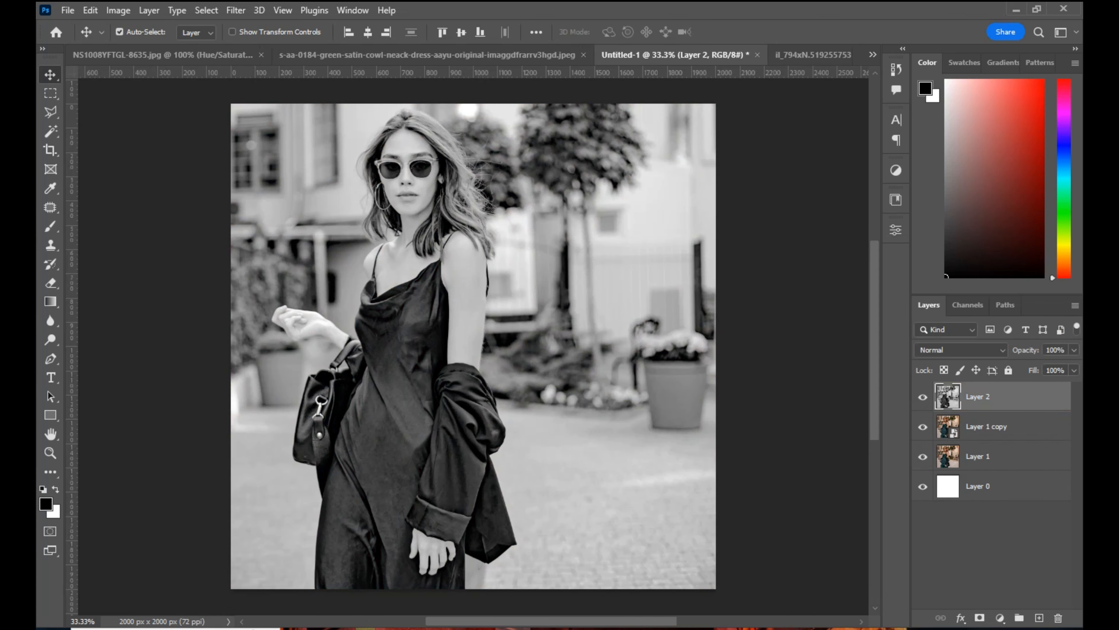
Delete Layer 1 copy and add an empty layer above the black-and-white Layer 2.
click(986, 426)
key(Delete)
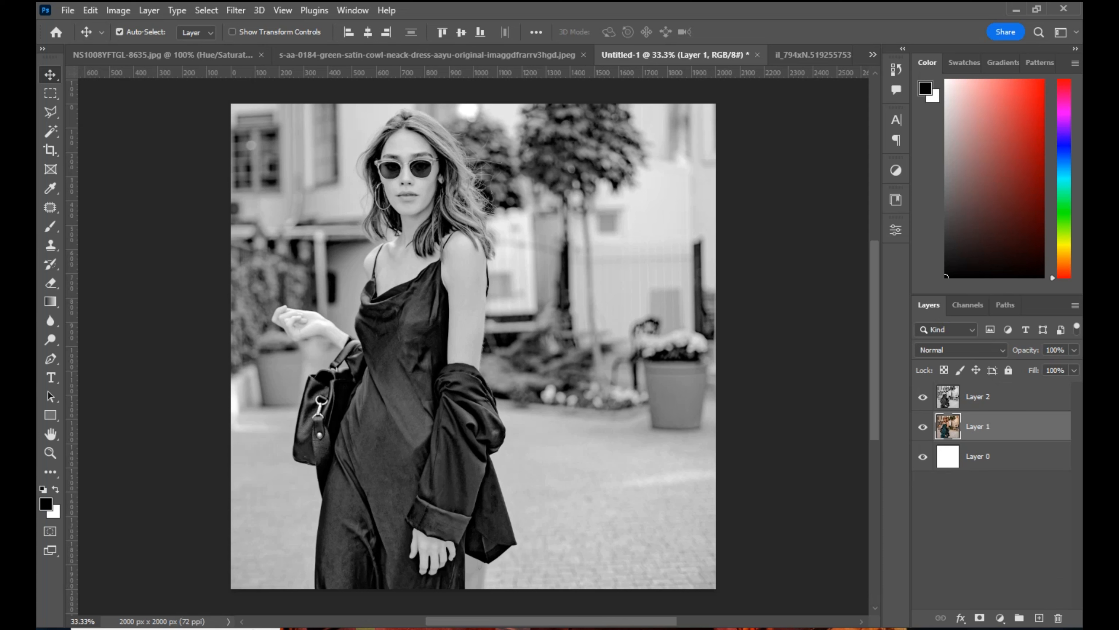
click(986, 397)
click(1039, 618)
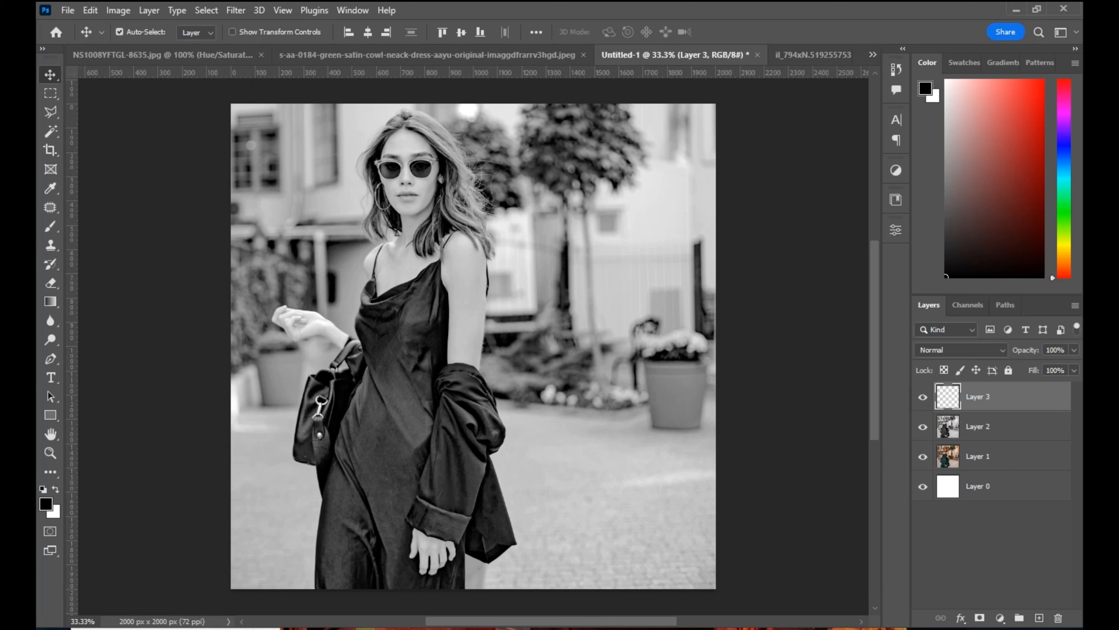
Link the black-and-white Layer 2 with the color photo on Layer 1.
click(50, 415)
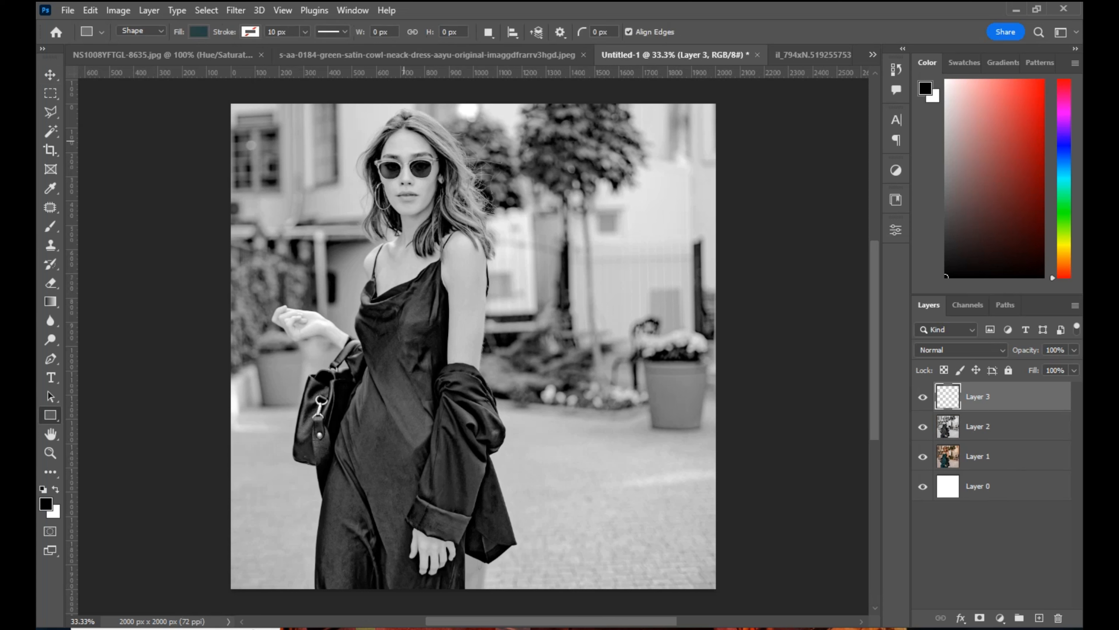
key(ctrl+minus)
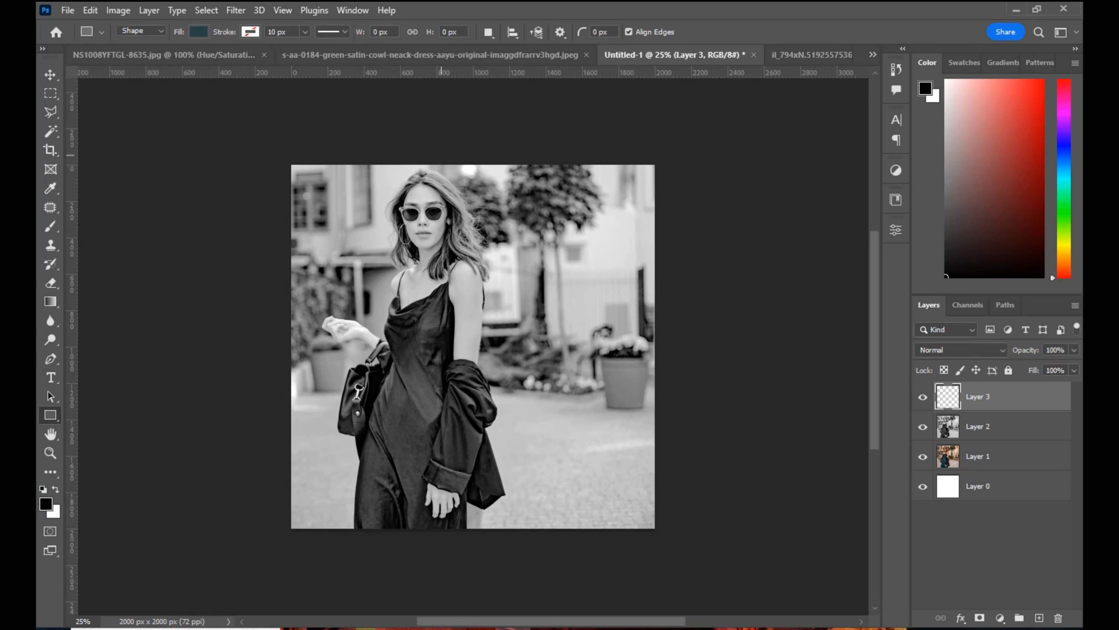
key(v)
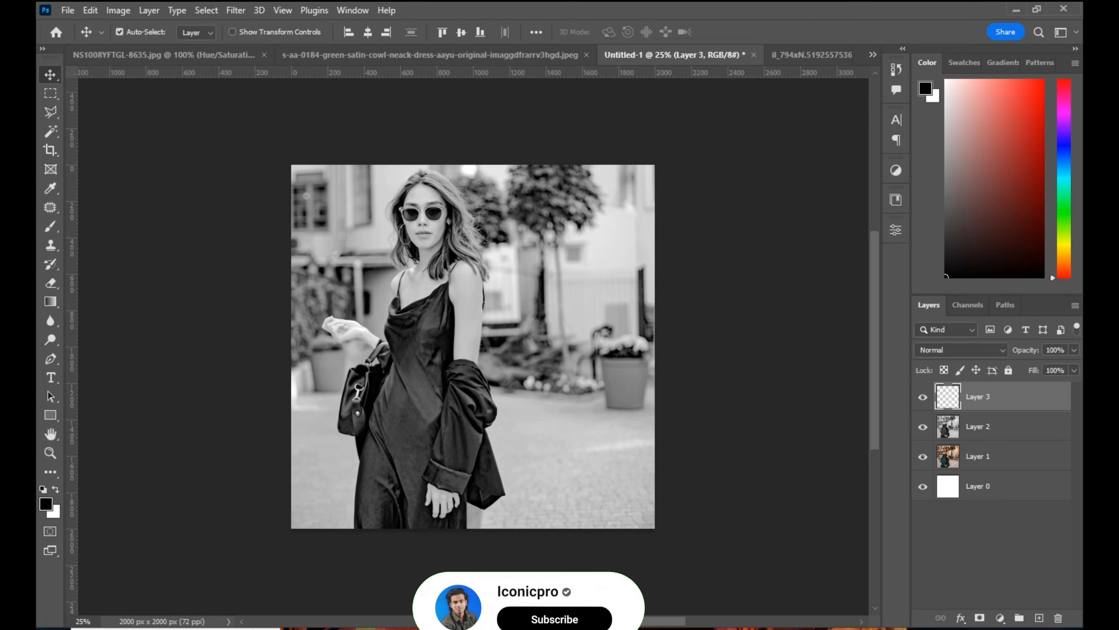
click(978, 427)
key(ctrl+plus)
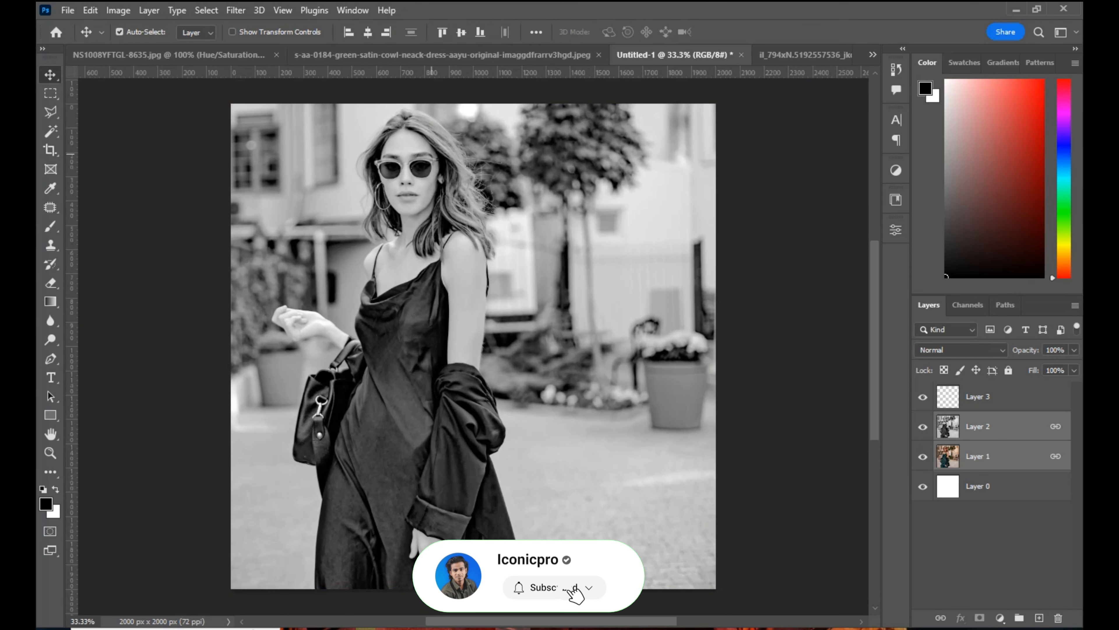
Draw a rectangle of about 979 x 1763 px with a white 10 px stroke over the right part of the woman and the background.
key(u)
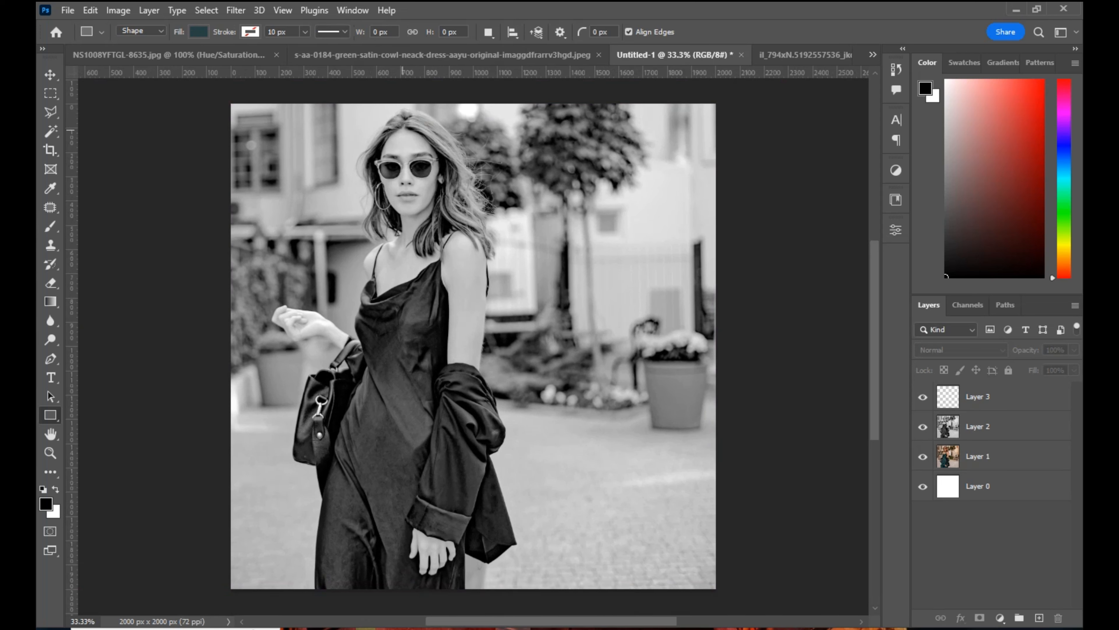
click(250, 32)
click(190, 60)
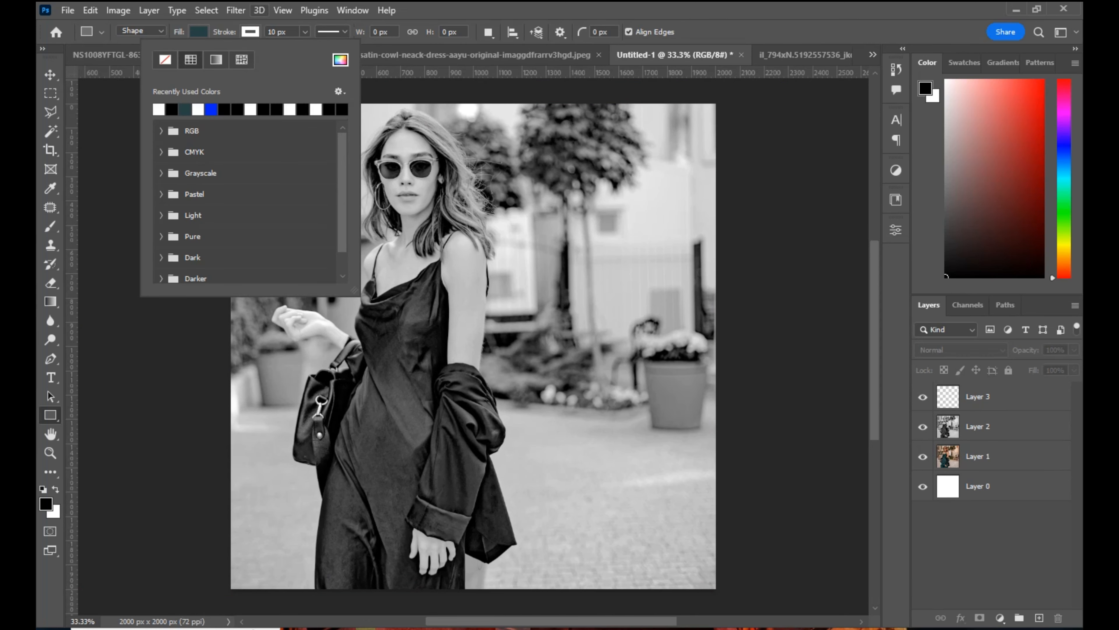
click(251, 32)
drag(385, 132, 621, 560)
Place the rectangle layer below the black-and-white Layer 2 and clip Layer 2 to it.
click(978, 426)
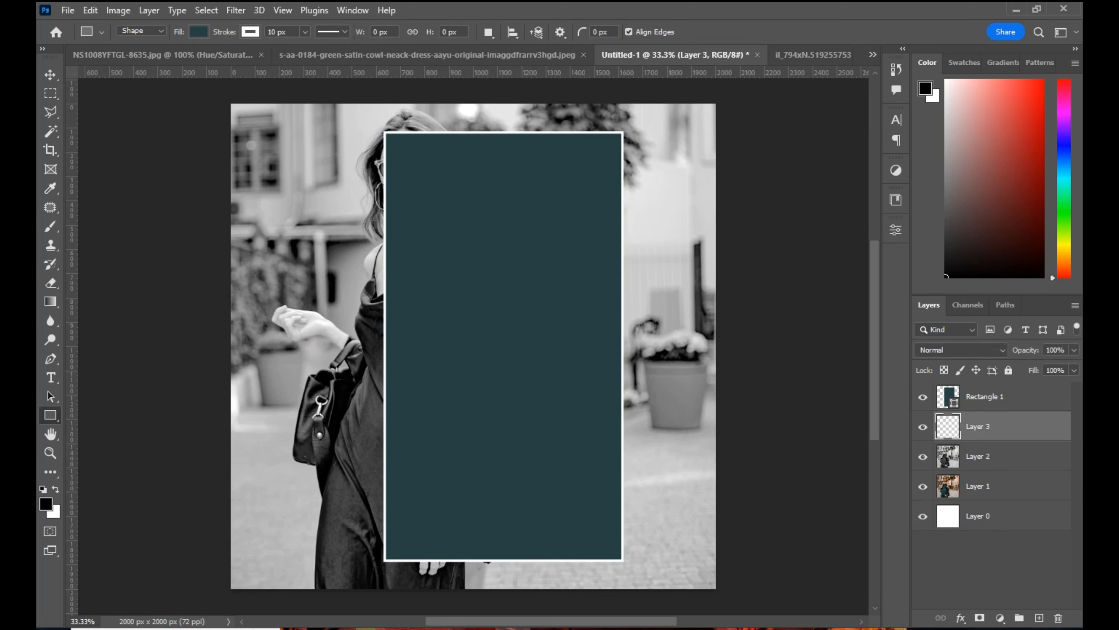
drag(985, 397, 985, 465)
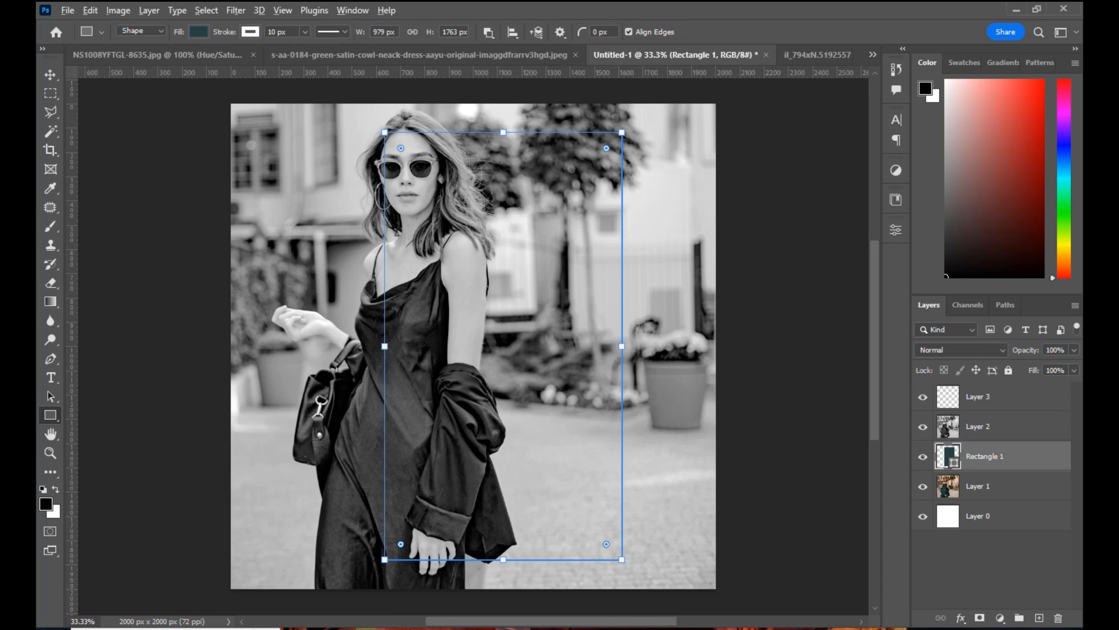
right_click(1019, 426)
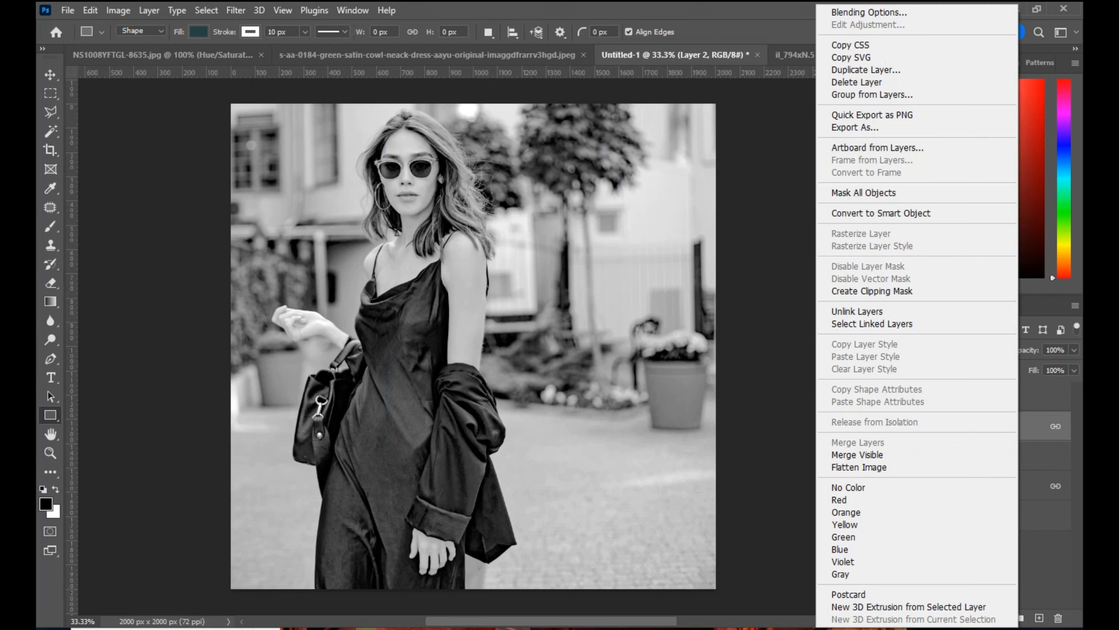
click(872, 291)
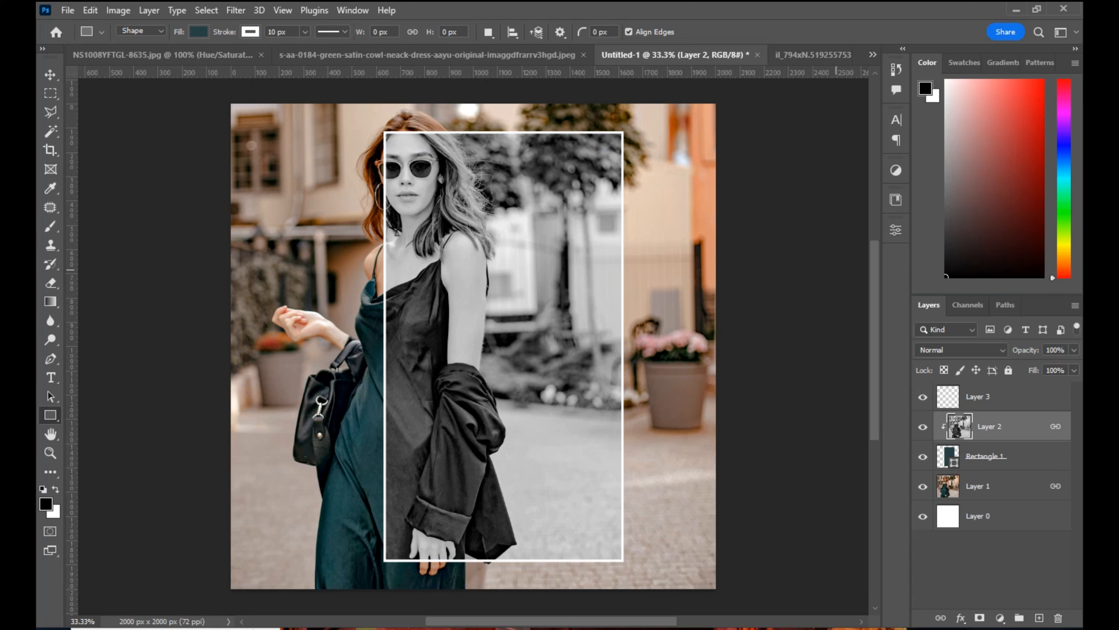
Set the rectangle's stroke width to 16 px and delete the empty Layer 3.
click(985, 456)
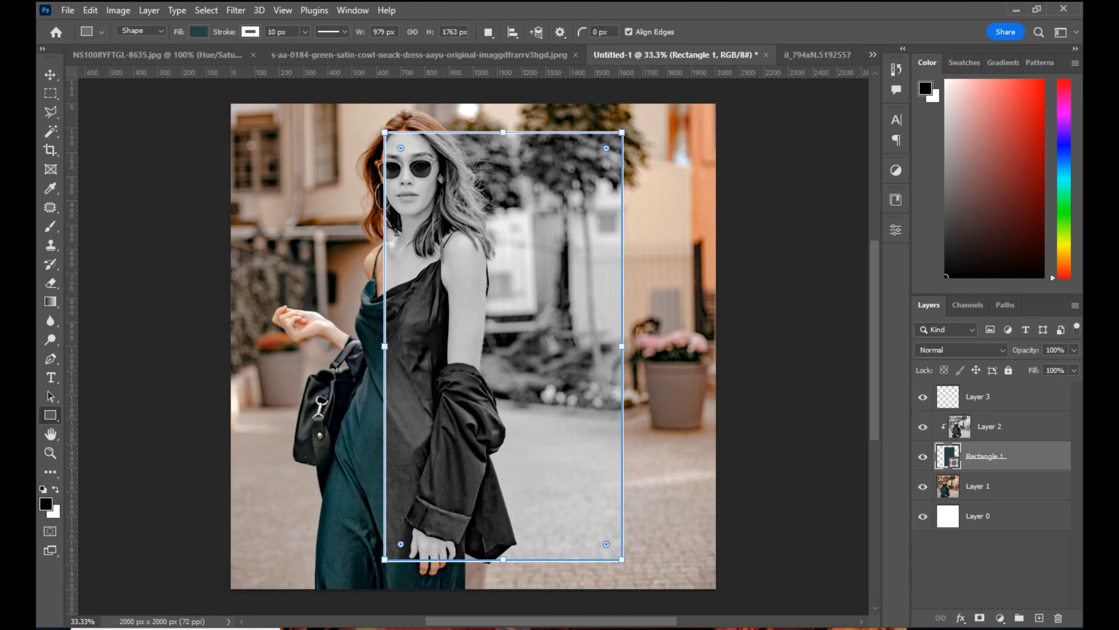
scroll(284, 32, up, 8)
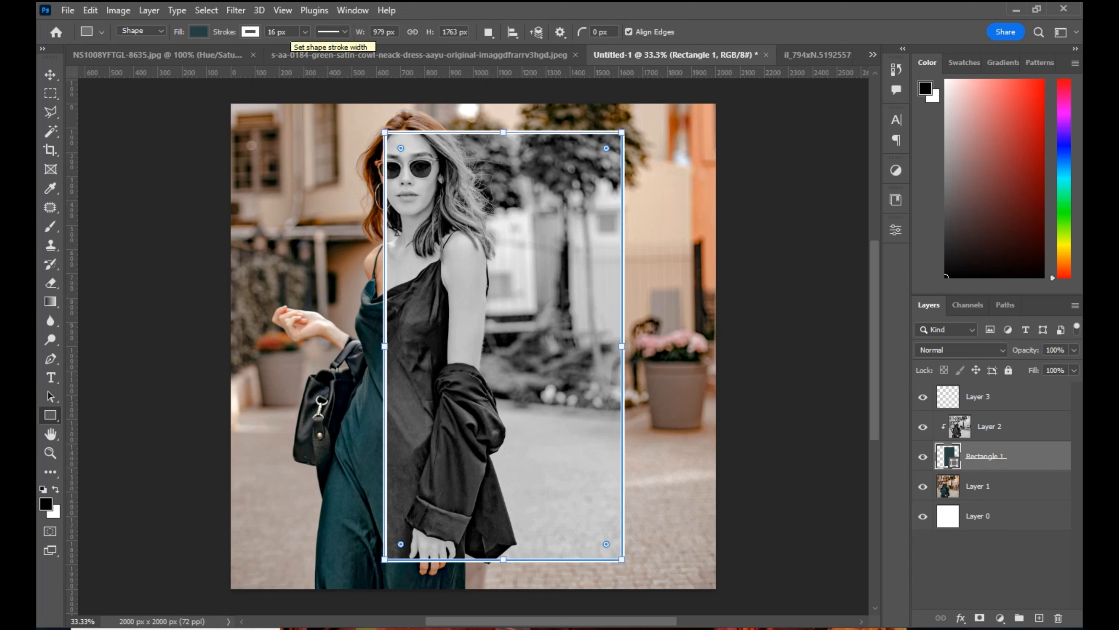
click(985, 396)
key(Delete)
Shift the rectangle frame to the right so its center is at about X 1196.5 px, crossing the middle of the woman's face.
click(985, 426)
key(ctrl+t)
drag(484, 313, 520, 313)
key(Return)
key(ctrl+t)
drag(583, 494, 565, 493)
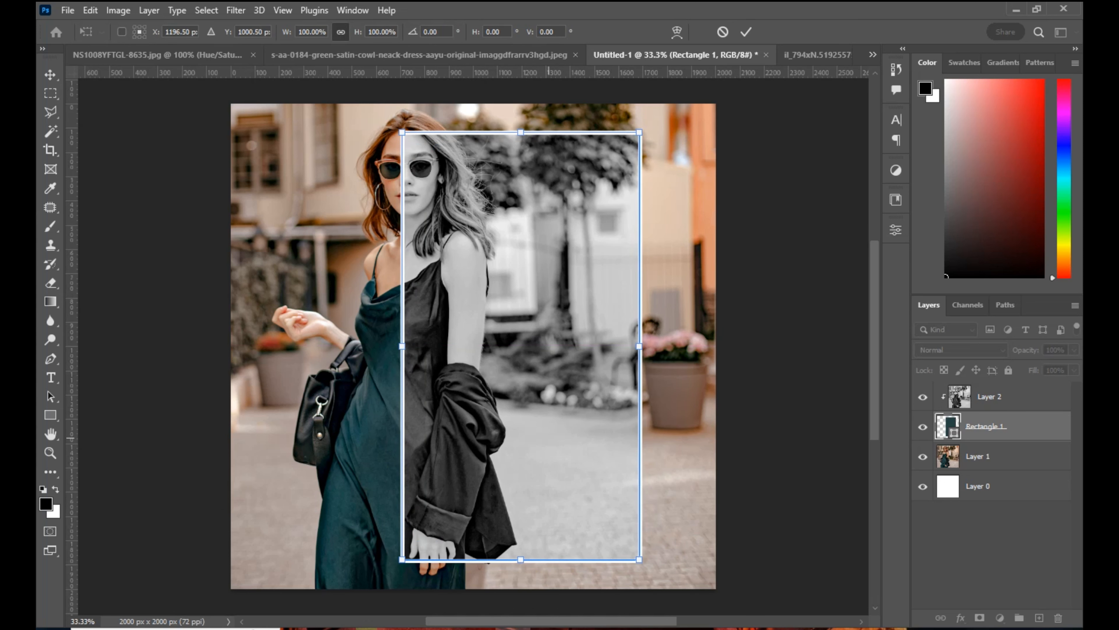
key(Return)
click(985, 456)
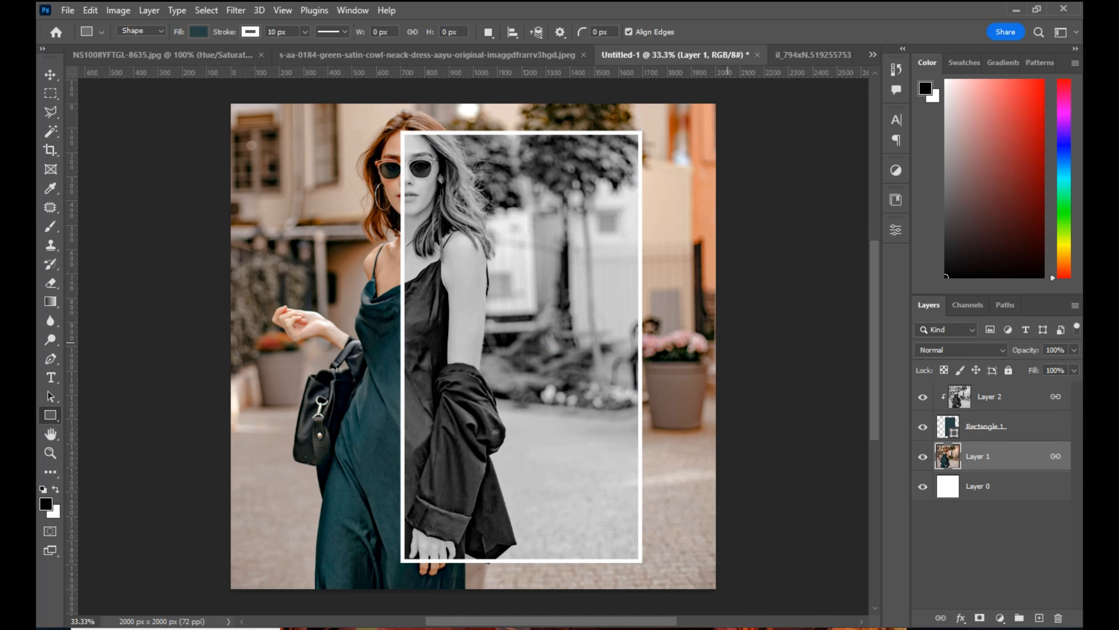
click(985, 426)
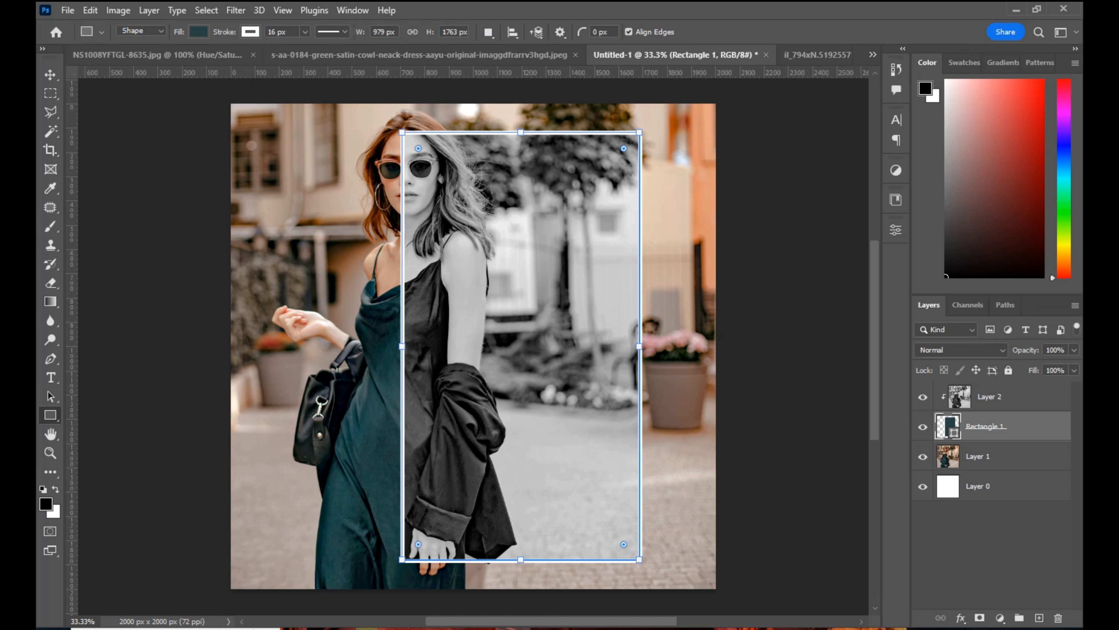
click(990, 396)
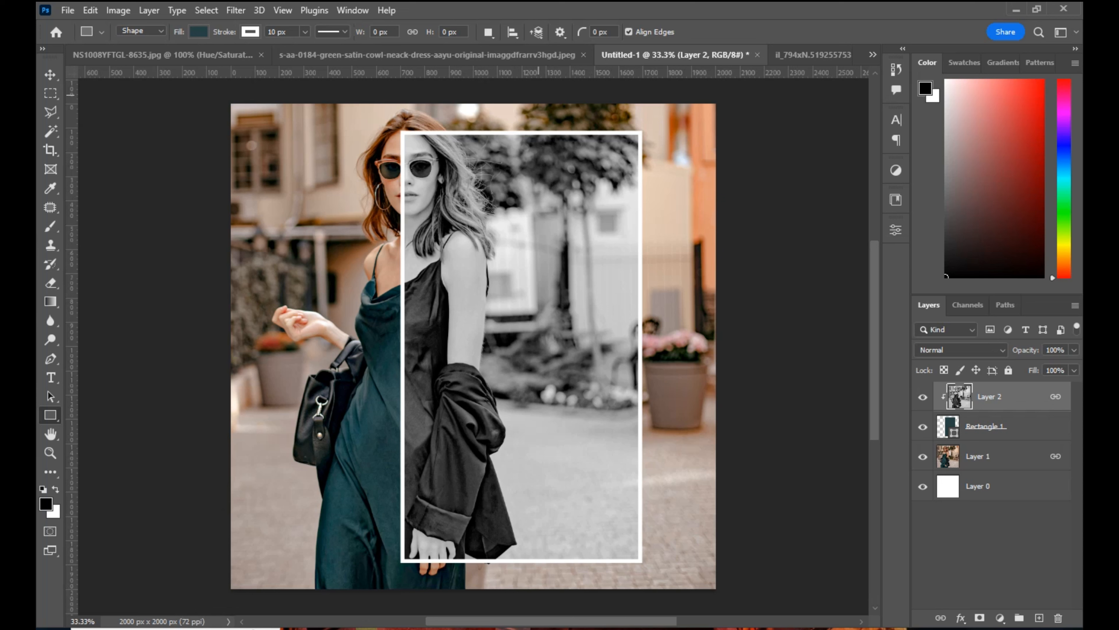
Draw a dark teal rectangle about 873 x 2083 px over the right part of the canvas and place its layer directly below Rectangle 1.
click(985, 426)
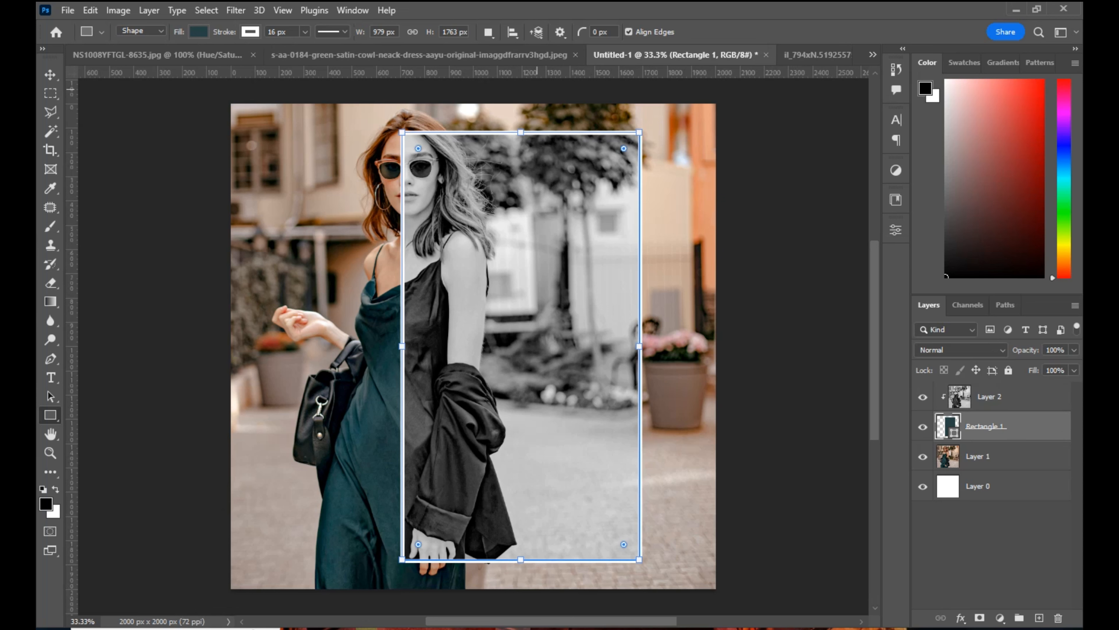
drag(536, 89, 727, 595)
click(855, 224)
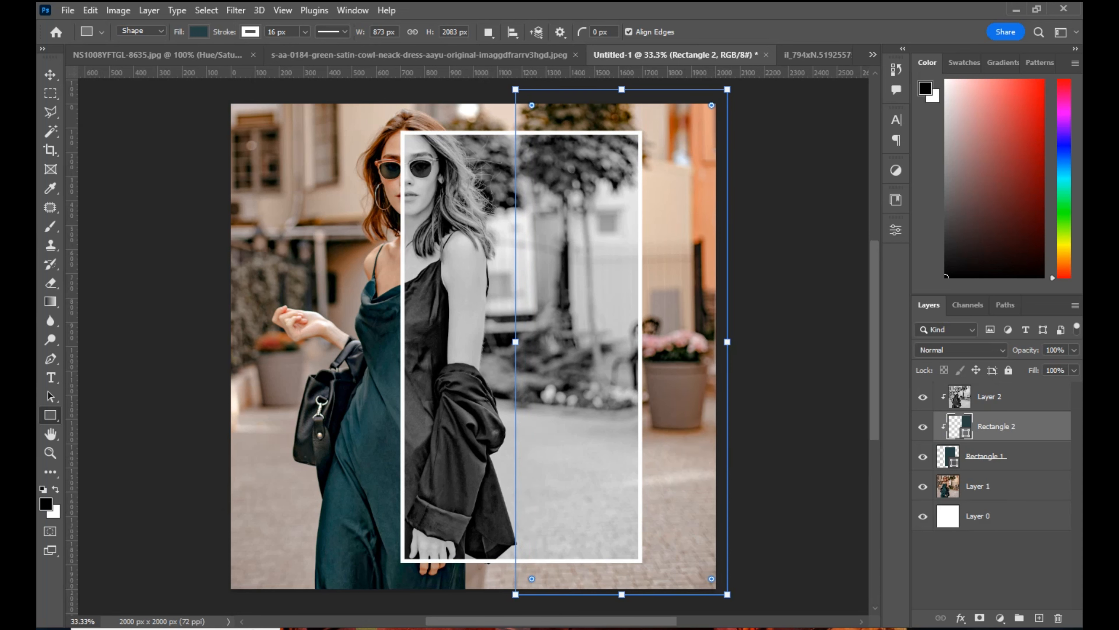
drag(996, 426, 997, 468)
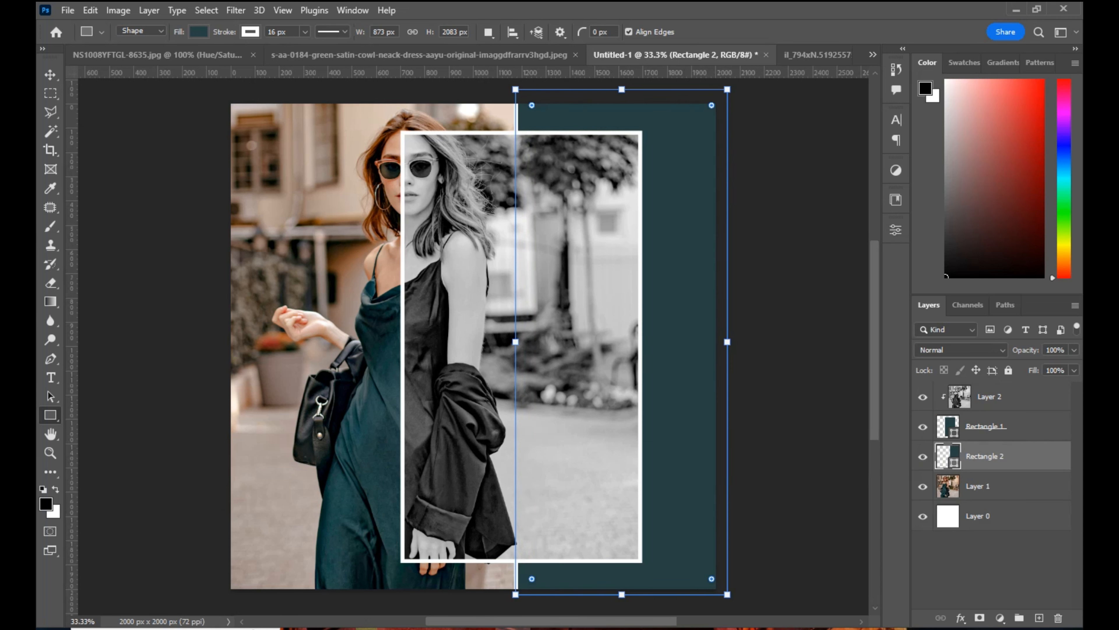
key(Return)
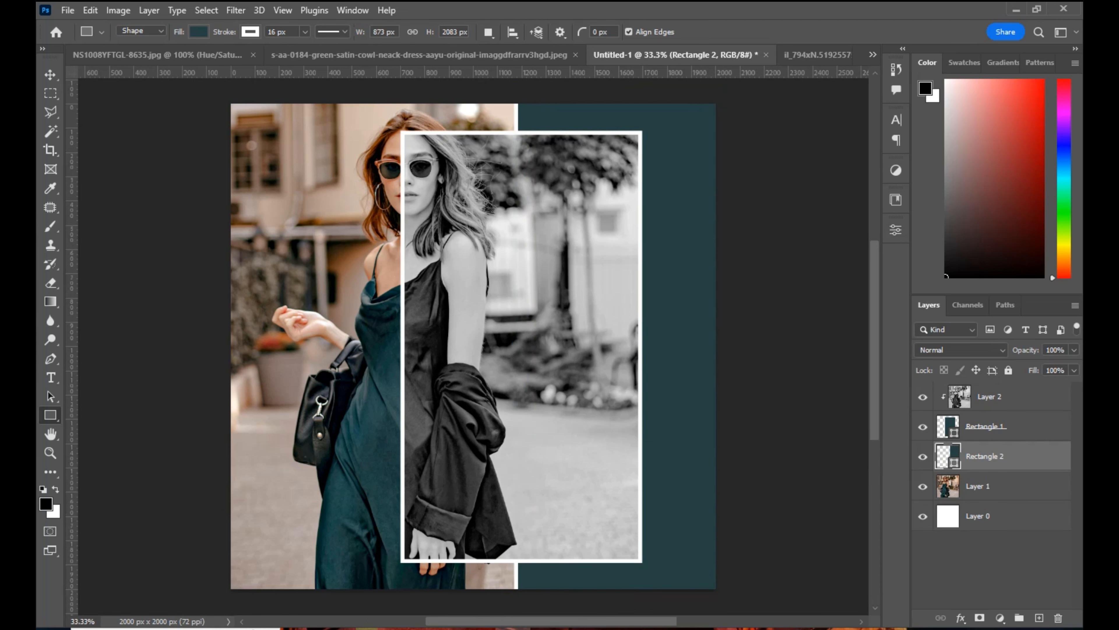
Remove the stroke from Rectangle 2 and clip a duplicate of it to the white frame, directly above Layer 2.
click(250, 32)
click(165, 60)
key(Return)
drag(996, 459, 996, 419)
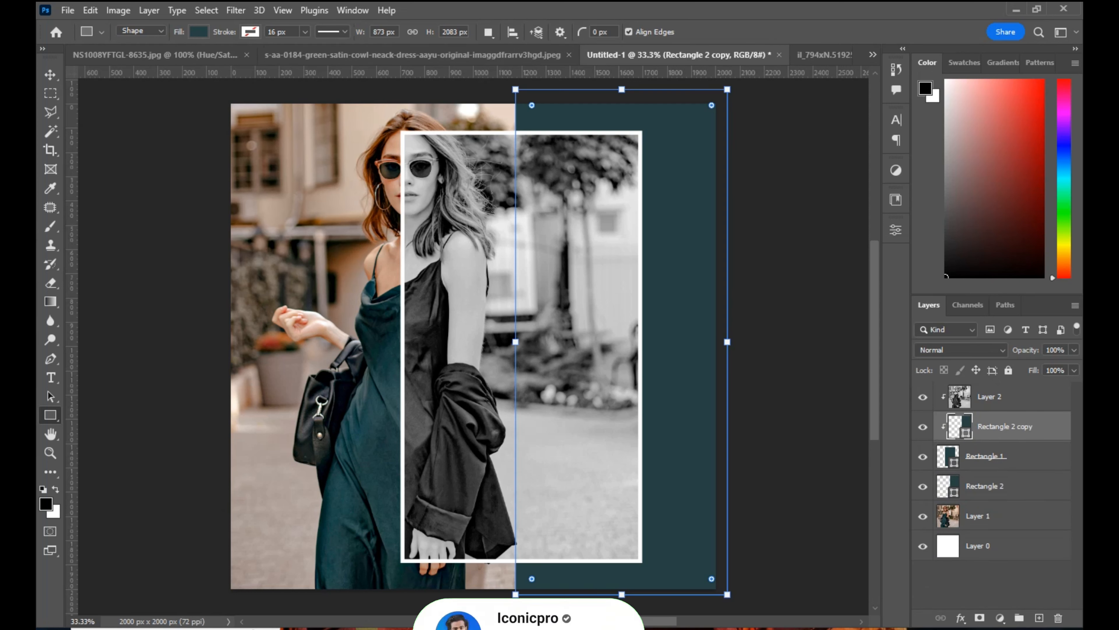
key(ctrl+])
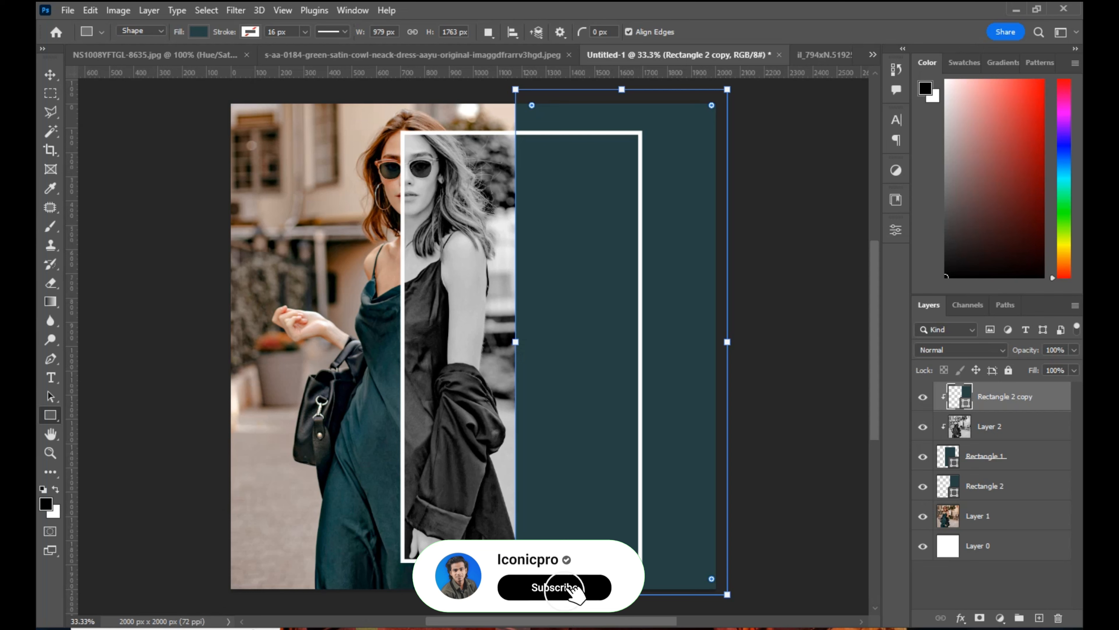
click(985, 456)
click(923, 457)
click(923, 457)
click(923, 486)
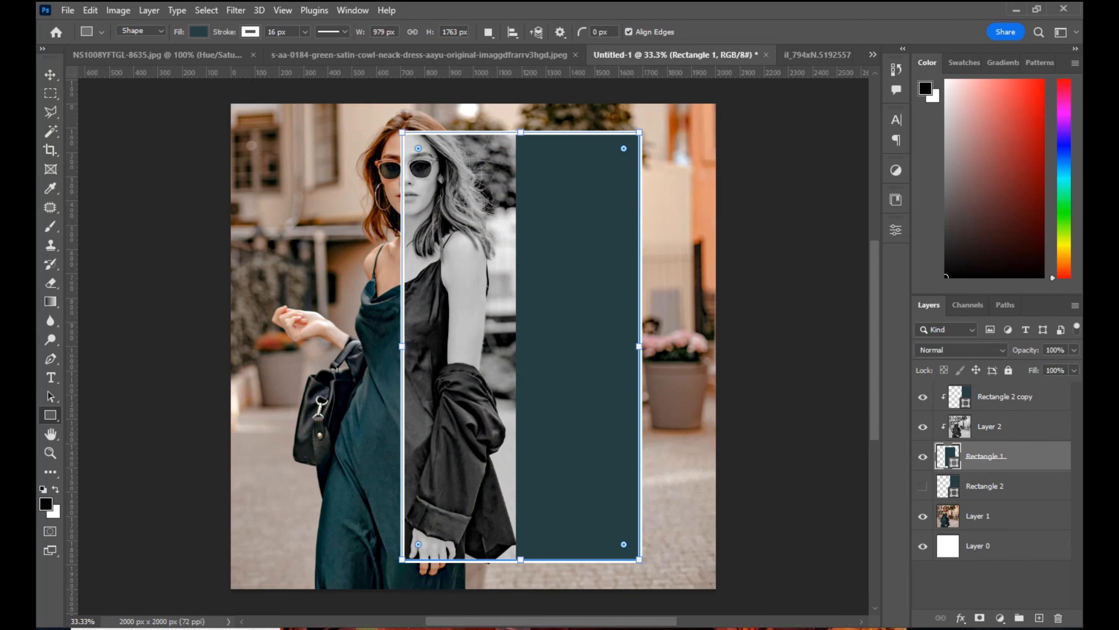
click(923, 486)
Convert Rectangle 2 to a smart object and apply Add Noise with an amount of 5.82% and uniform distribution.
click(985, 486)
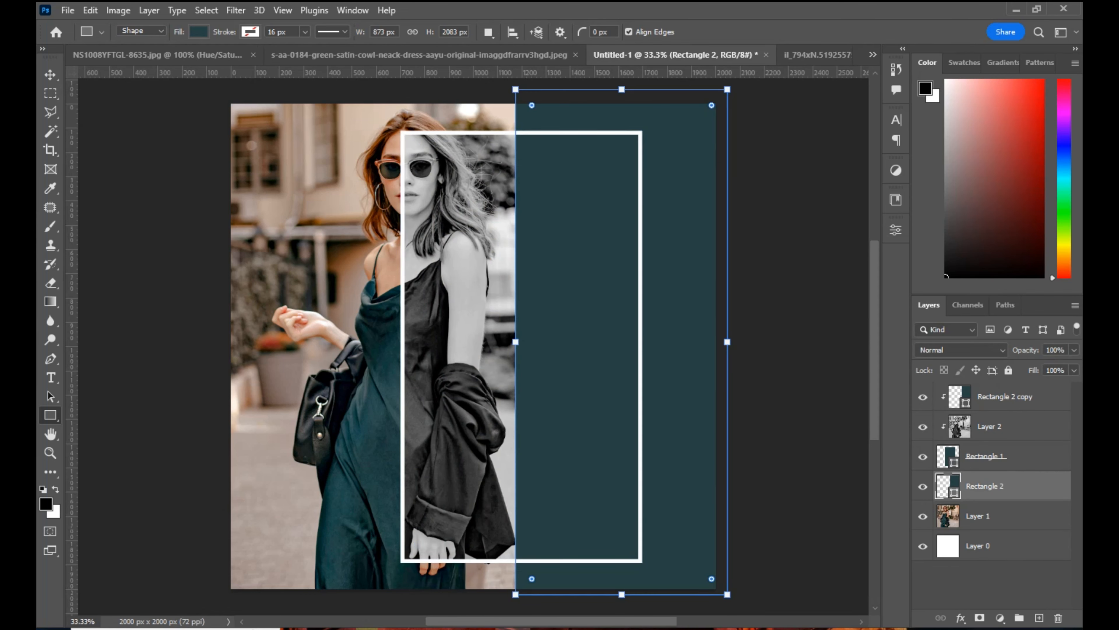
click(235, 10)
mouse_move(325, 237)
click(458, 238)
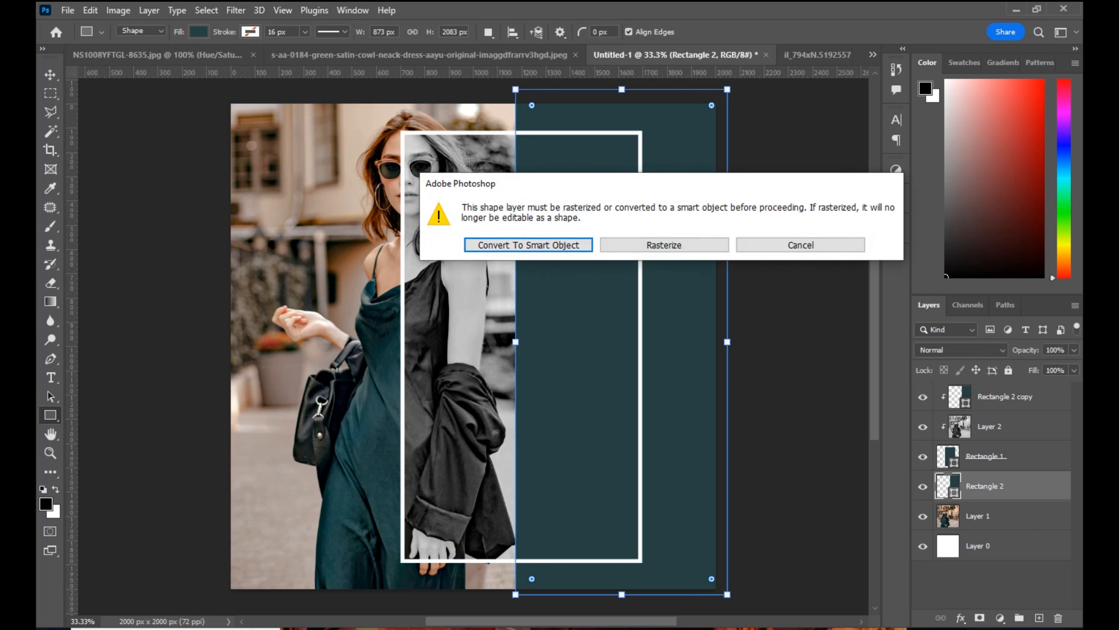
key(Return)
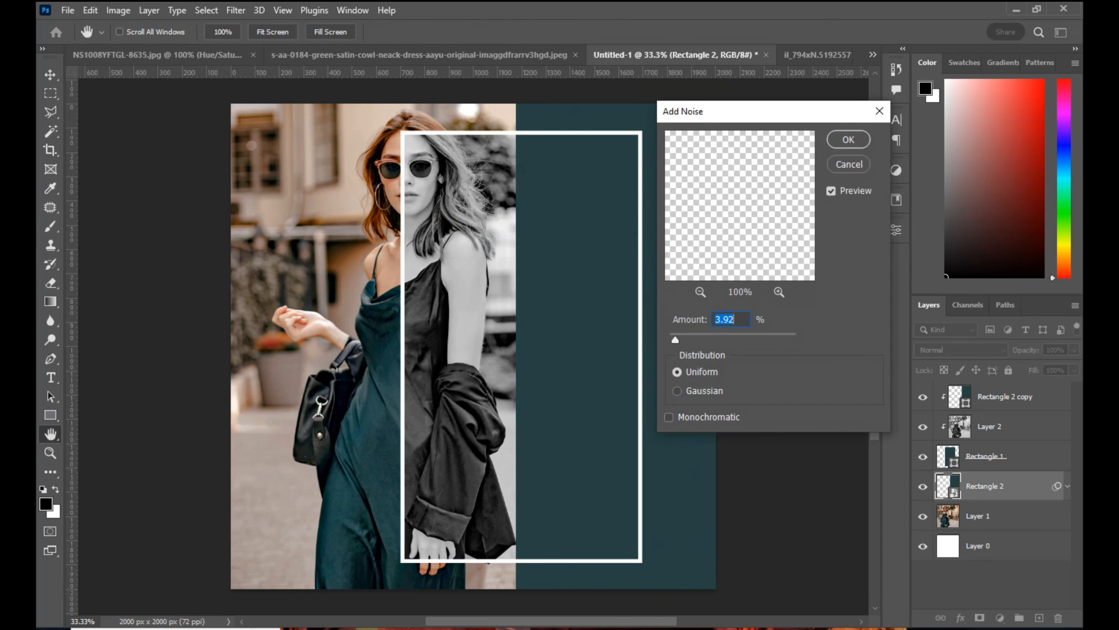
drag(675, 339, 682, 340)
drag(705, 111, 340, 152)
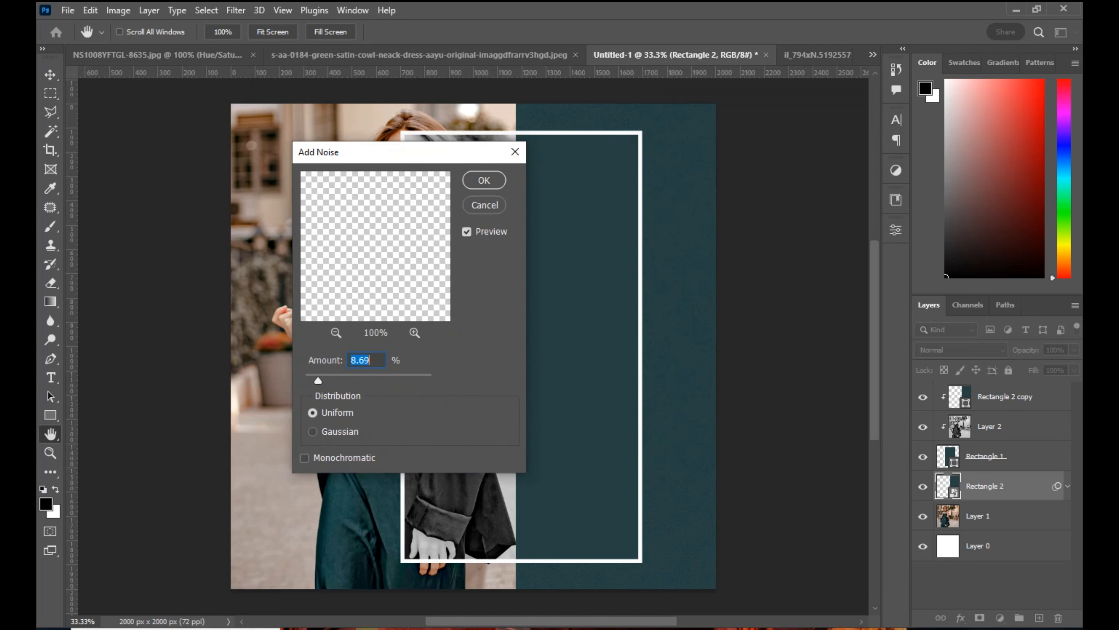
mouse_move(317, 380)
mouse_down()
mouse_move(328, 380)
mouse_move(317, 380)
mouse_up()
click(313, 431)
drag(315, 380, 313, 380)
click(484, 180)
click(1067, 486)
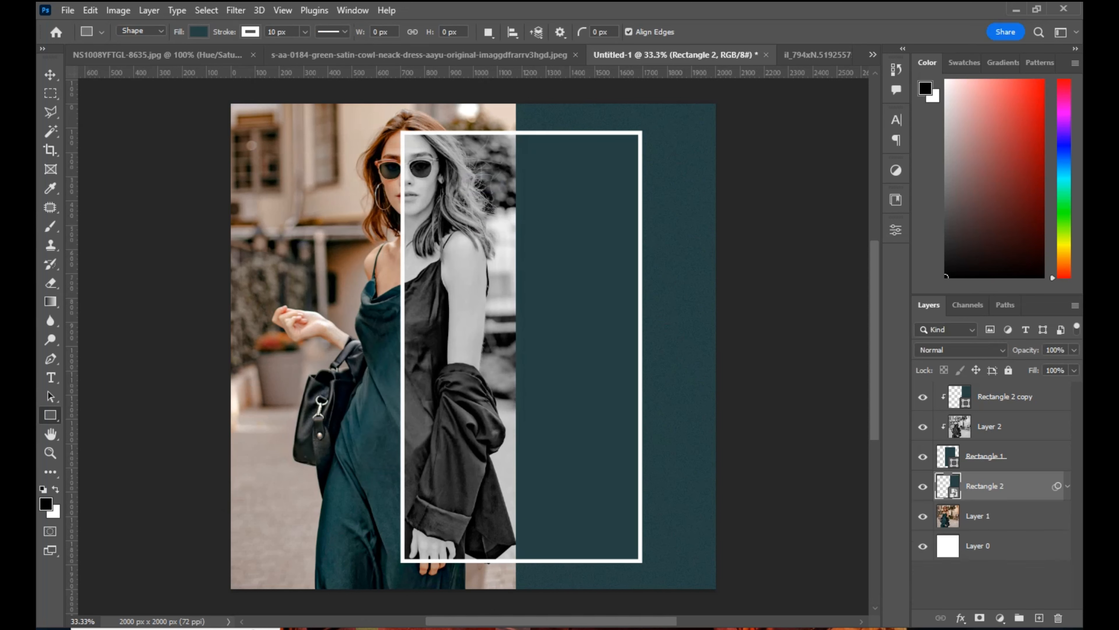
Convert Rectangle 2 copy to a smart object and apply Add Noise with an amount of 5.82% and uniform distribution.
click(1005, 396)
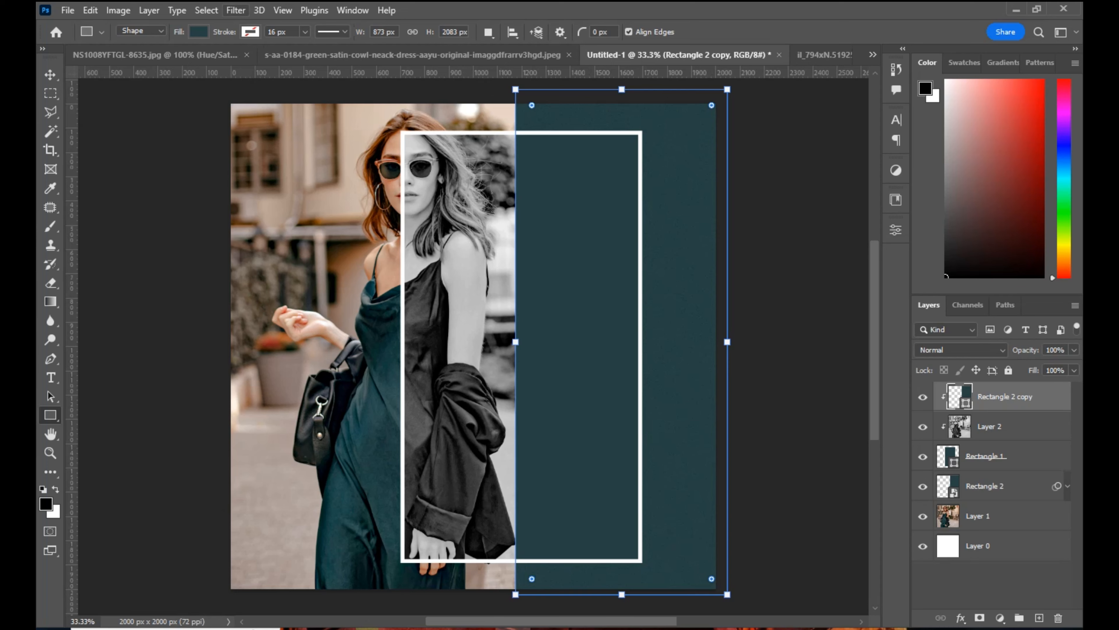
click(236, 10)
mouse_move(283, 237)
click(447, 237)
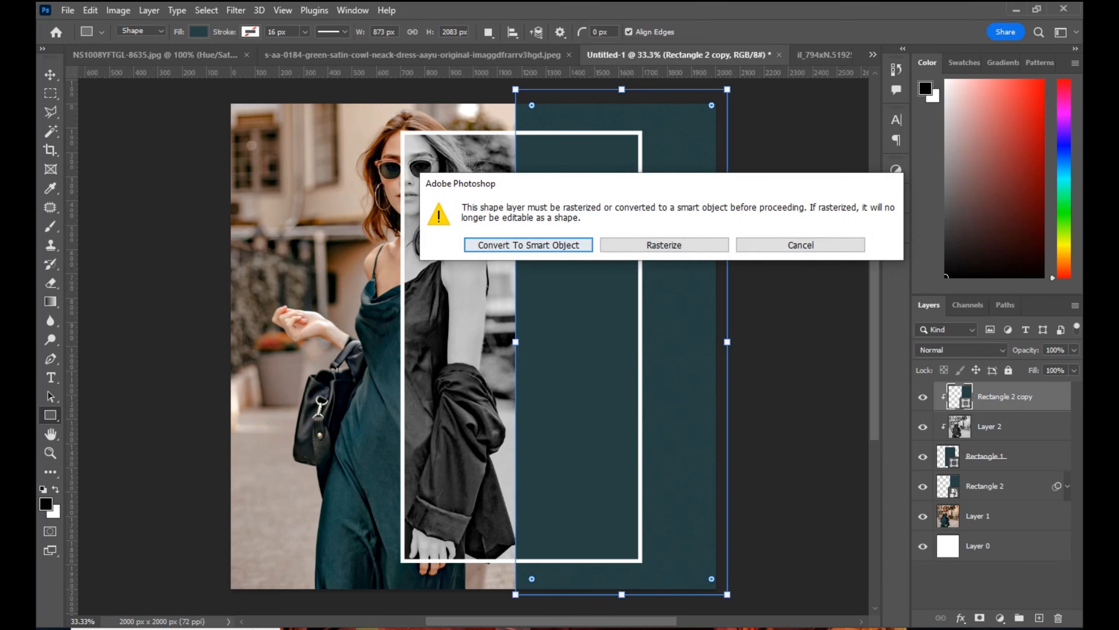
click(528, 244)
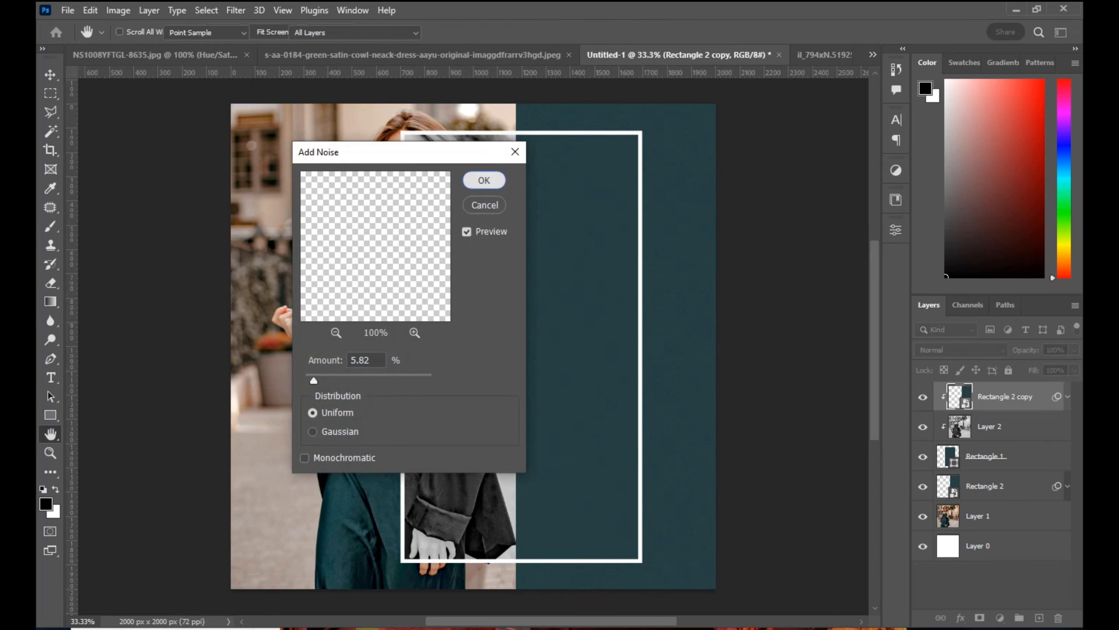
click(484, 180)
click(1067, 397)
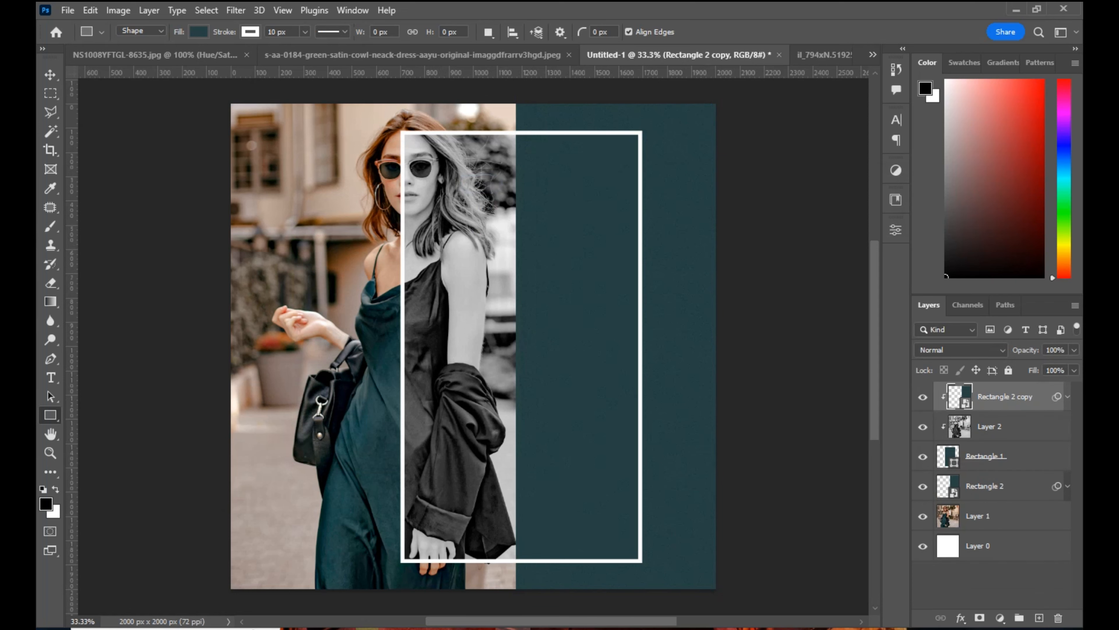
Apply Add Noise to the black-and-white Layer 2 with an amount slightly below 5.82%.
click(1005, 426)
click(235, 10)
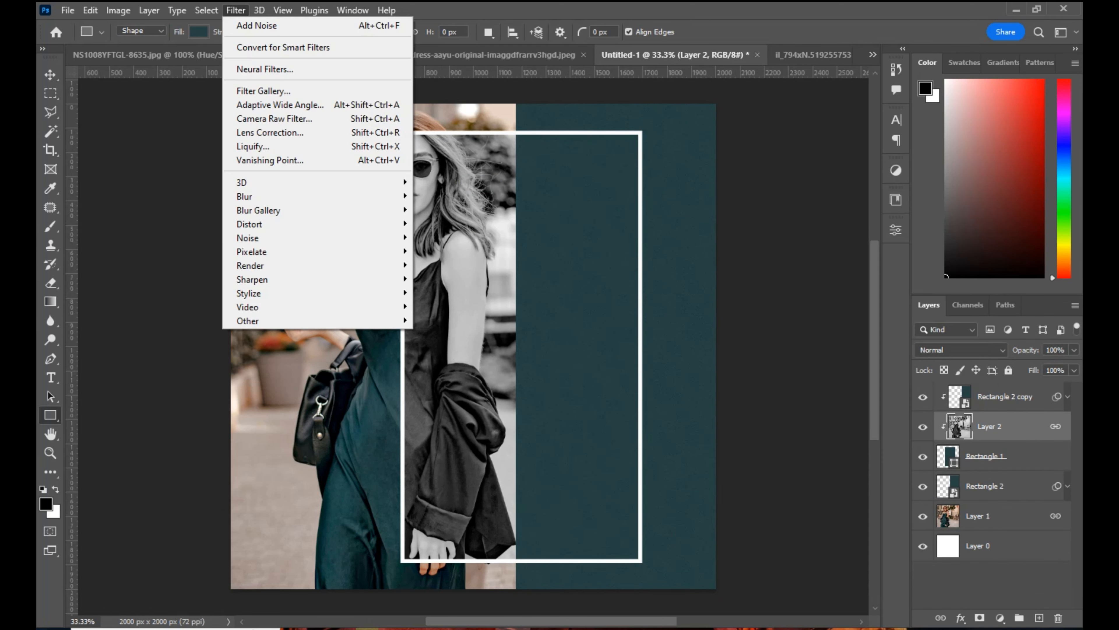
mouse_move(375, 238)
click(461, 237)
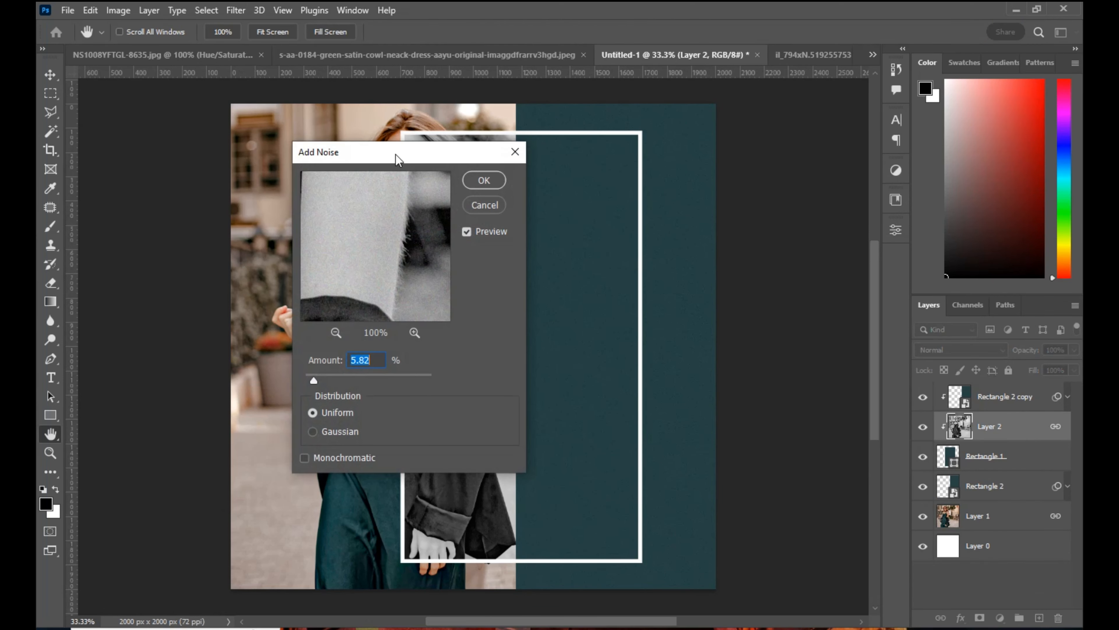
drag(395, 156, 691, 134)
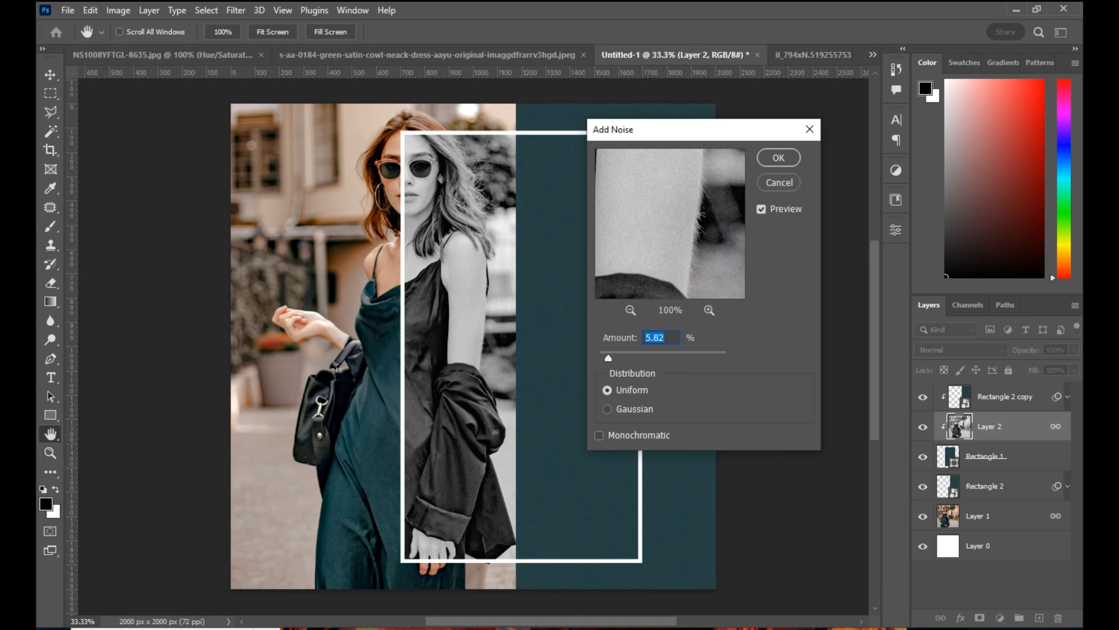
drag(608, 358, 605, 358)
double_click(646, 337)
click(779, 158)
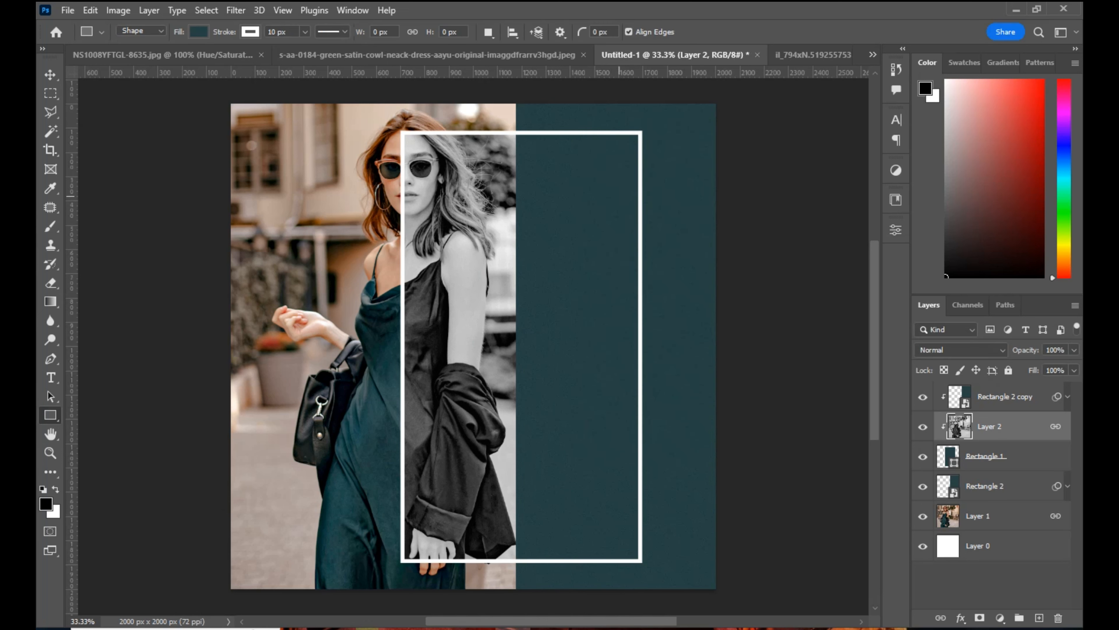
Draw a 321 x 321 px square with a white 10 px stroke across the frame's right edge and duplicate it twice downward at equal spacing.
click(1013, 456)
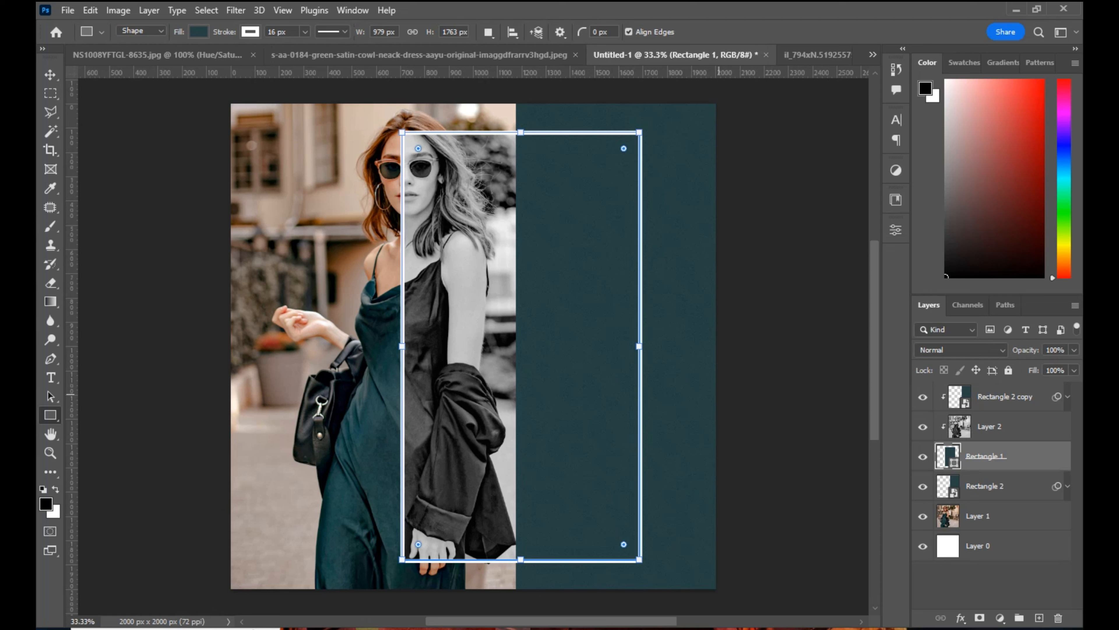
click(1014, 426)
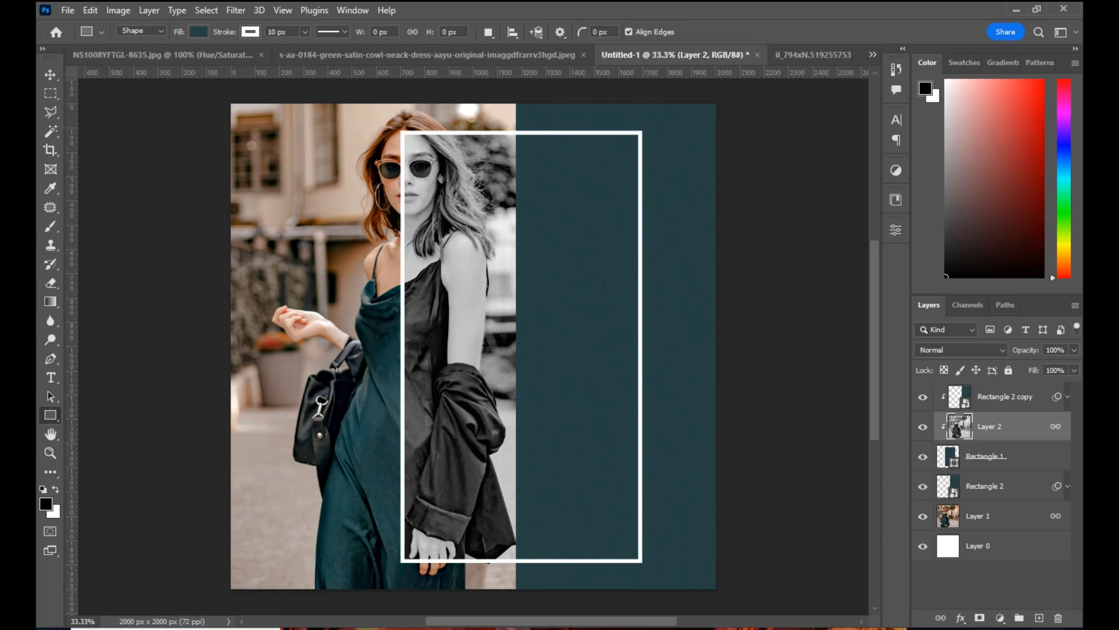
click(1004, 396)
click(1039, 618)
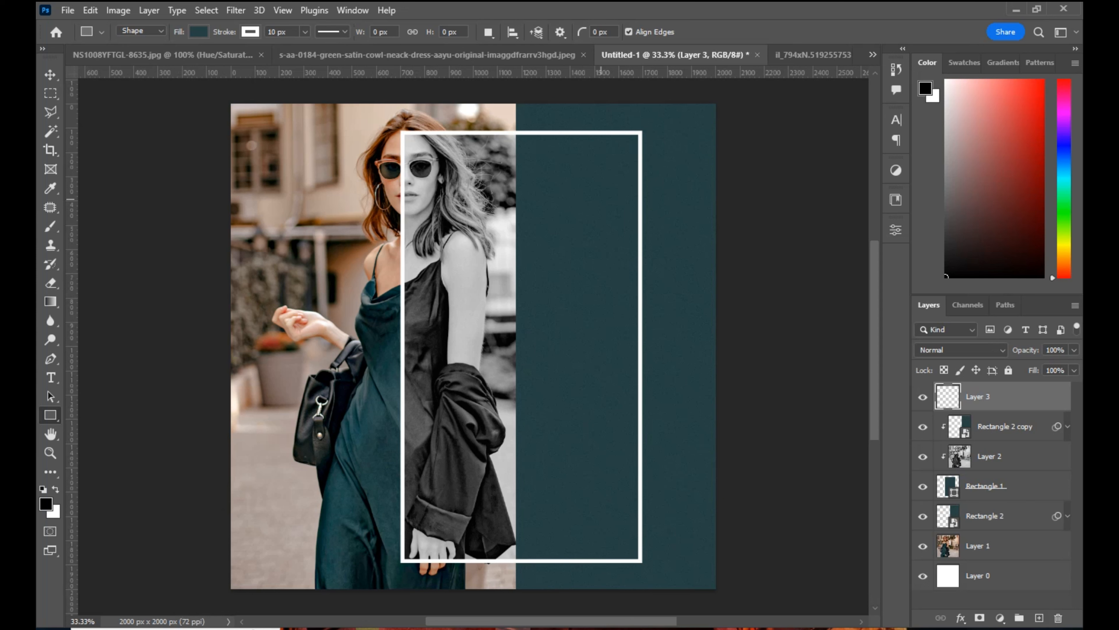
drag(620, 193, 677, 271)
click(856, 224)
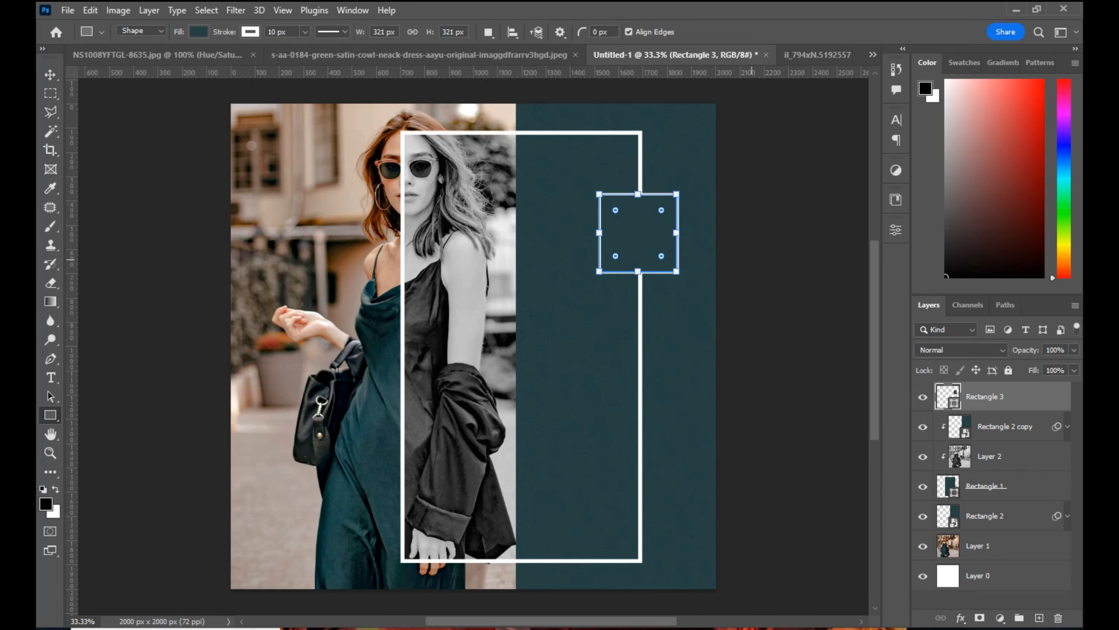
key(v)
drag(650, 233, 651, 451)
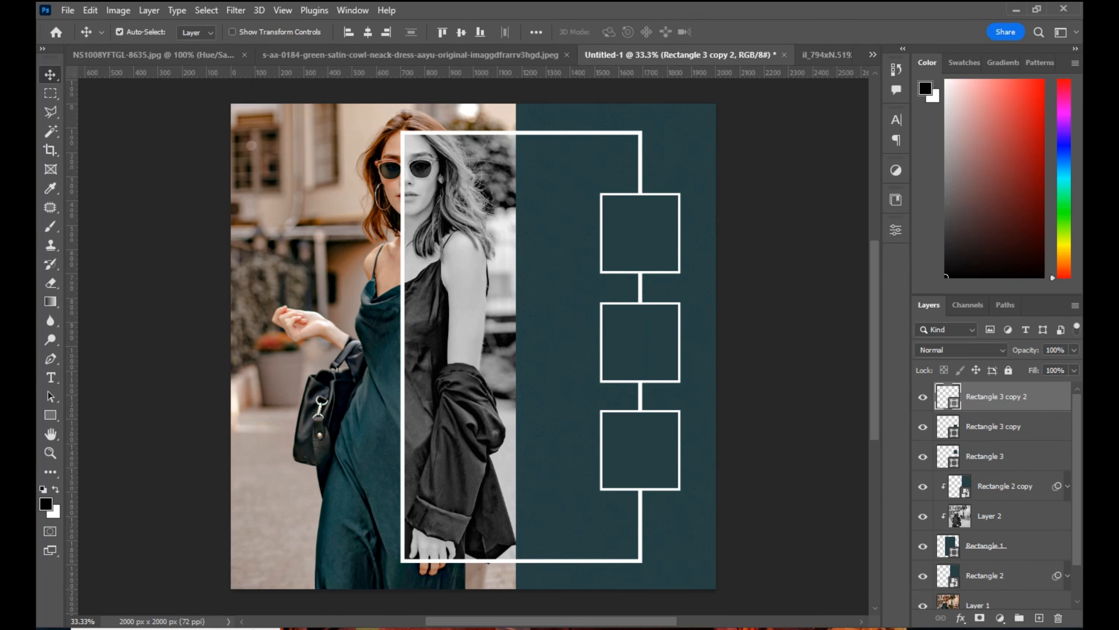
Group the three small squares and center the group vertically on the canvas.
shift+click(984, 456)
click(1019, 617)
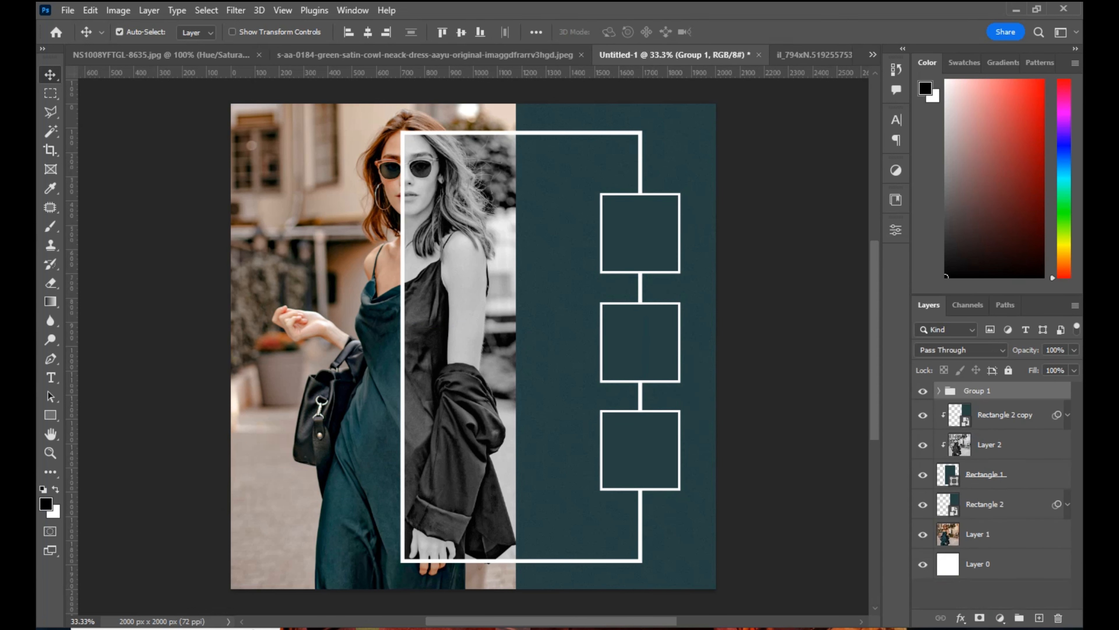
click(461, 32)
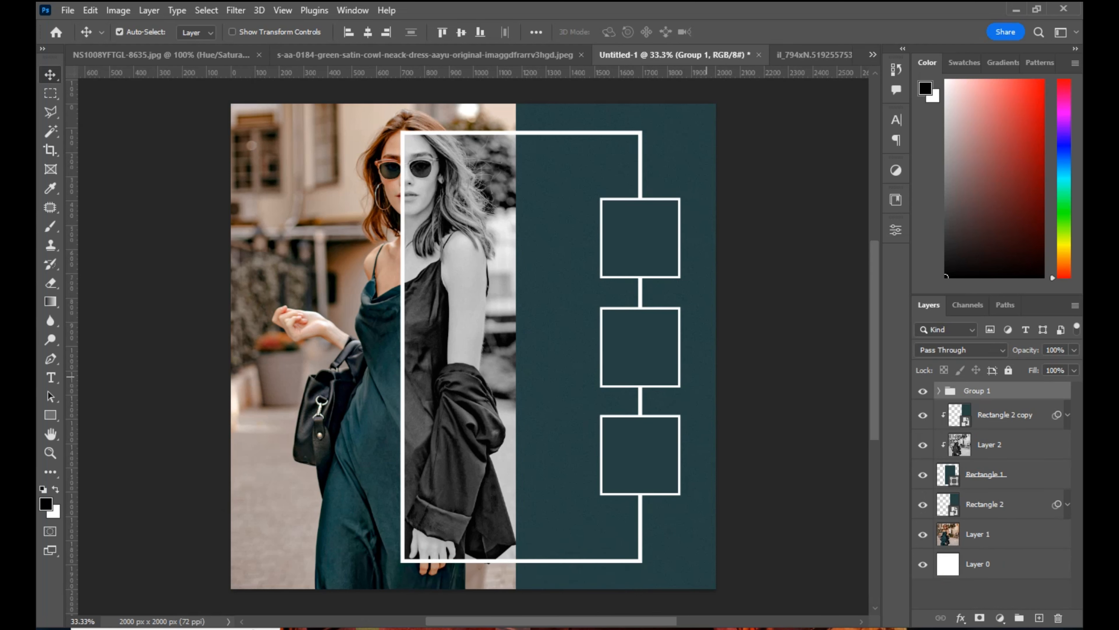
Add a layer mask to Rectangle 1 and hide the frame's right edge behind the squares, leaving short stubs at both corners.
click(573, 132)
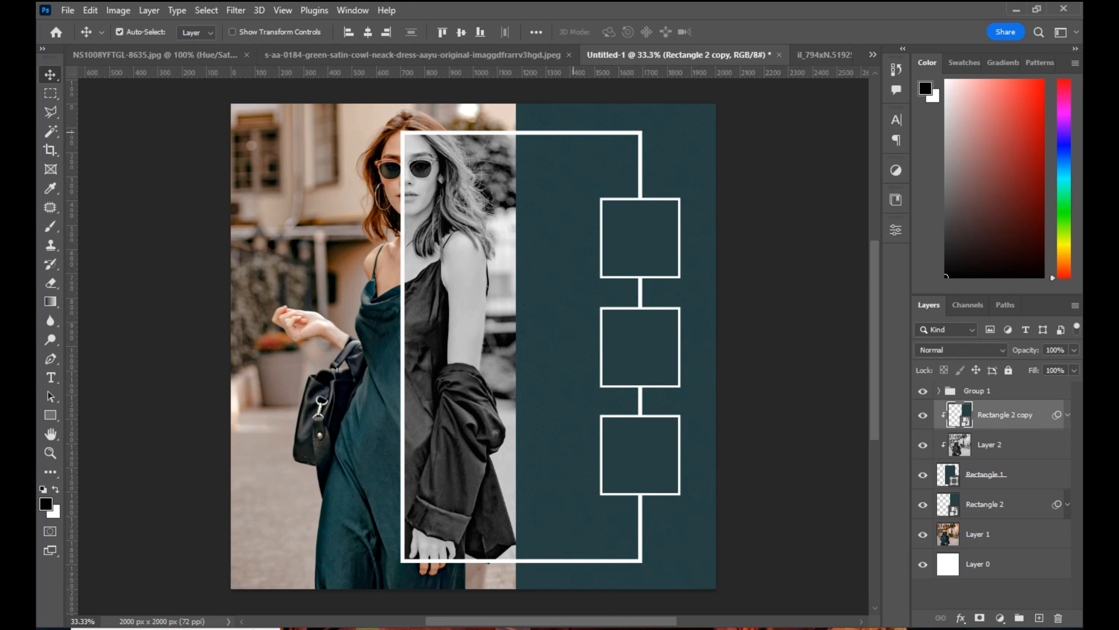
click(923, 475)
click(923, 475)
click(984, 474)
click(980, 617)
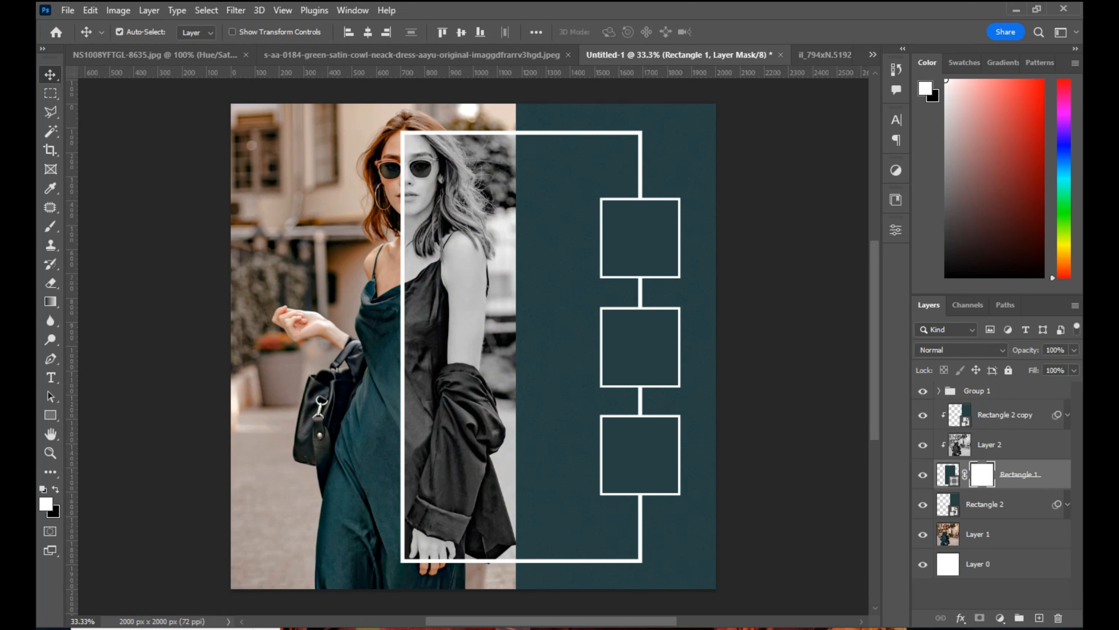
key(m)
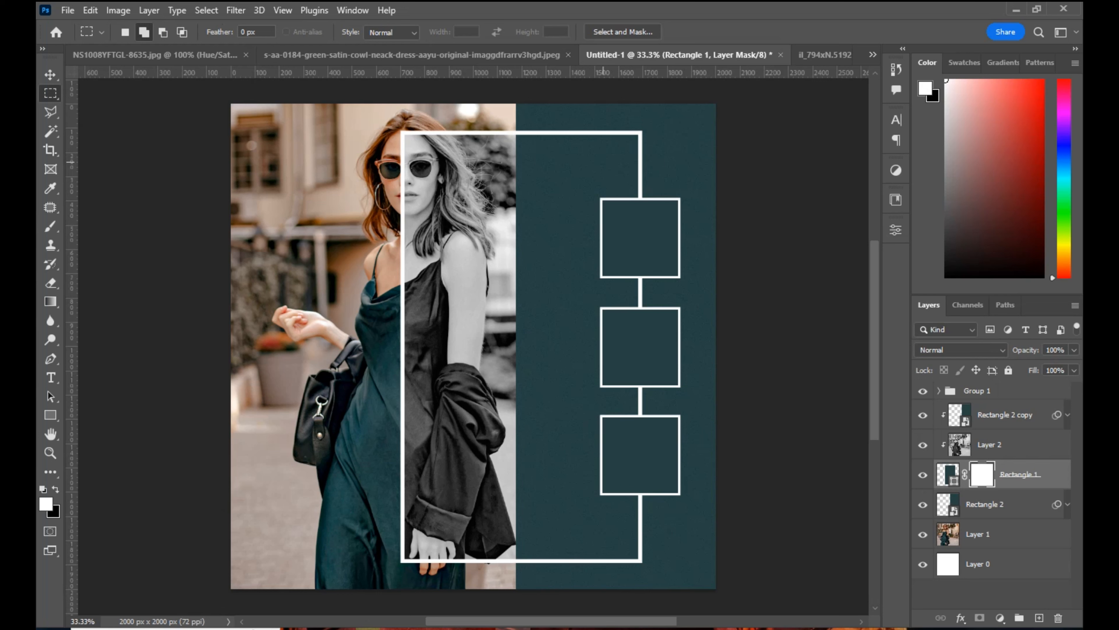
drag(601, 151, 676, 537)
key(ctrl+BackSpace)
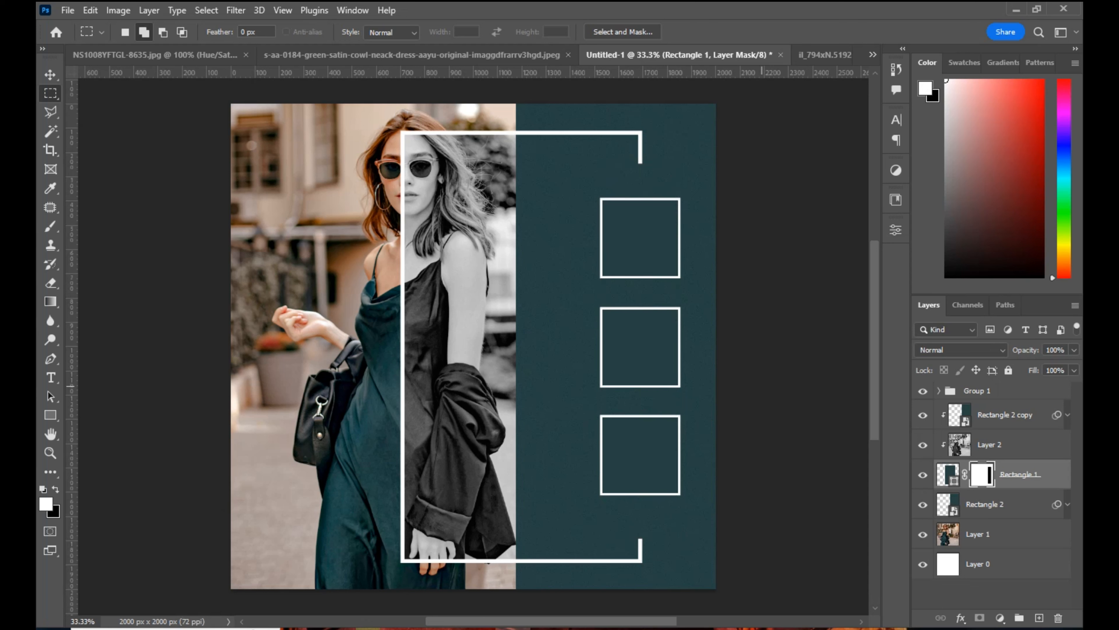
key(v)
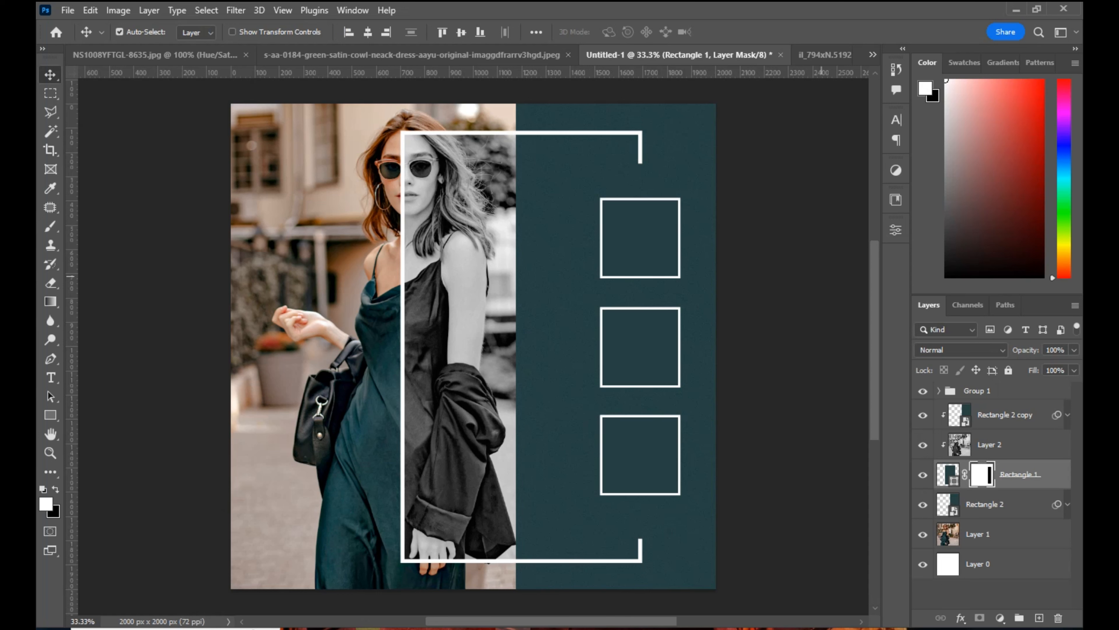
Add the white text "NEW" above the topmost square and enlarge it.
click(977, 390)
key(t)
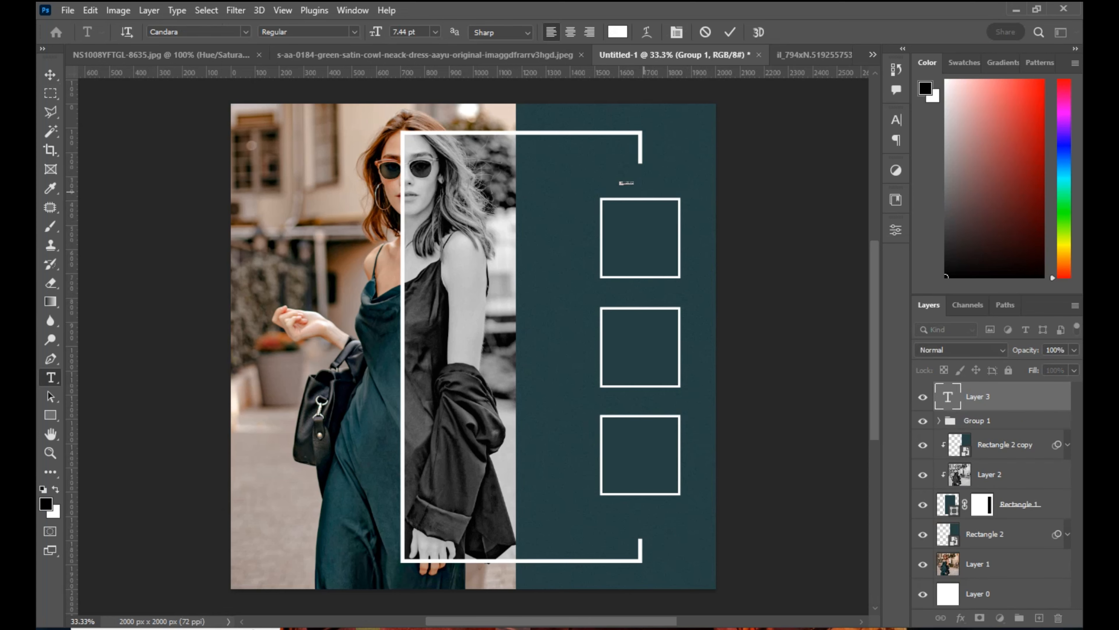
key(ctrl+Return)
key(ctrl+t)
drag(633, 181, 716, 165)
drag(665, 178, 639, 183)
key(Return)
triple_click(639, 182)
text(NEW)
key(ctrl+Return)
key(v)
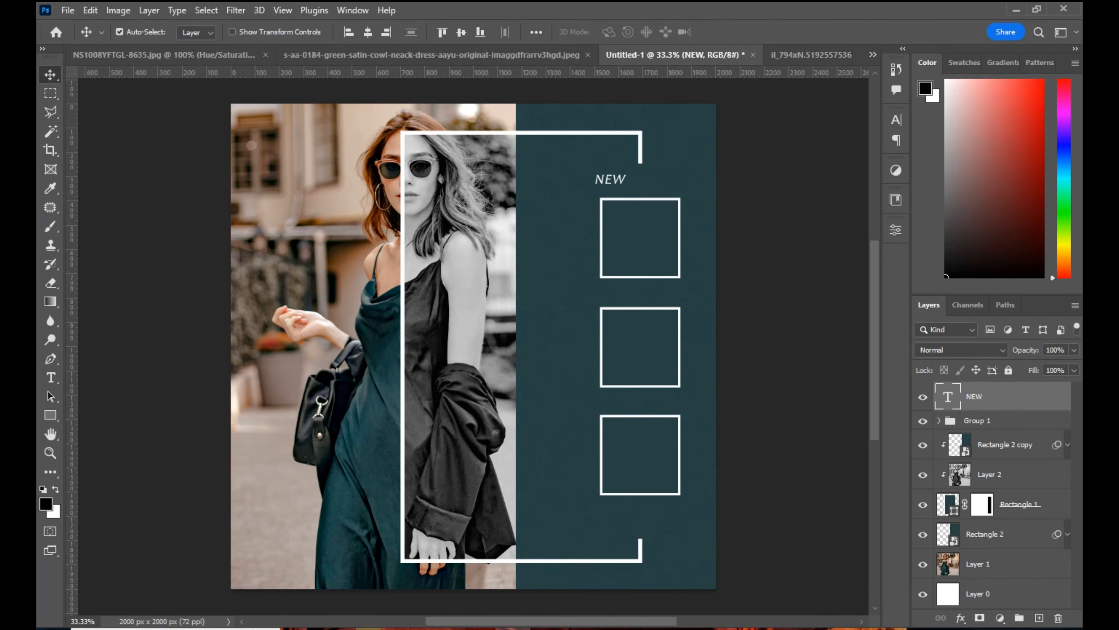
Change the NEW text's font to Fasrie DEMO Condensed and scale it up to about 131.78 pt.
key(t)
click(195, 31)
text(fa)
click(265, 75)
key(ctrl+t)
drag(610, 171, 620, 192)
key(Return)
Retype the heading above the topmost square as "New".
click(650, 188)
key(BackSpace)
key(BackSpace)
key(ctrl+t)
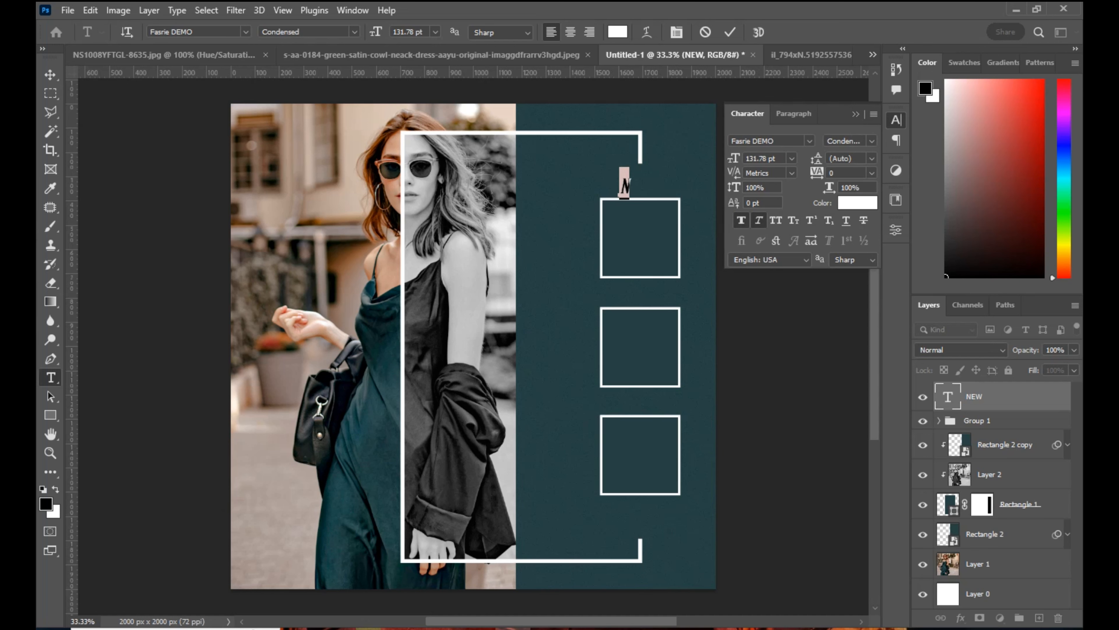
key(ctrl+t)
key(ctrl+Return)
double_click(624, 186)
key(BackSpace)
text(New)
key(ctrl+Return)
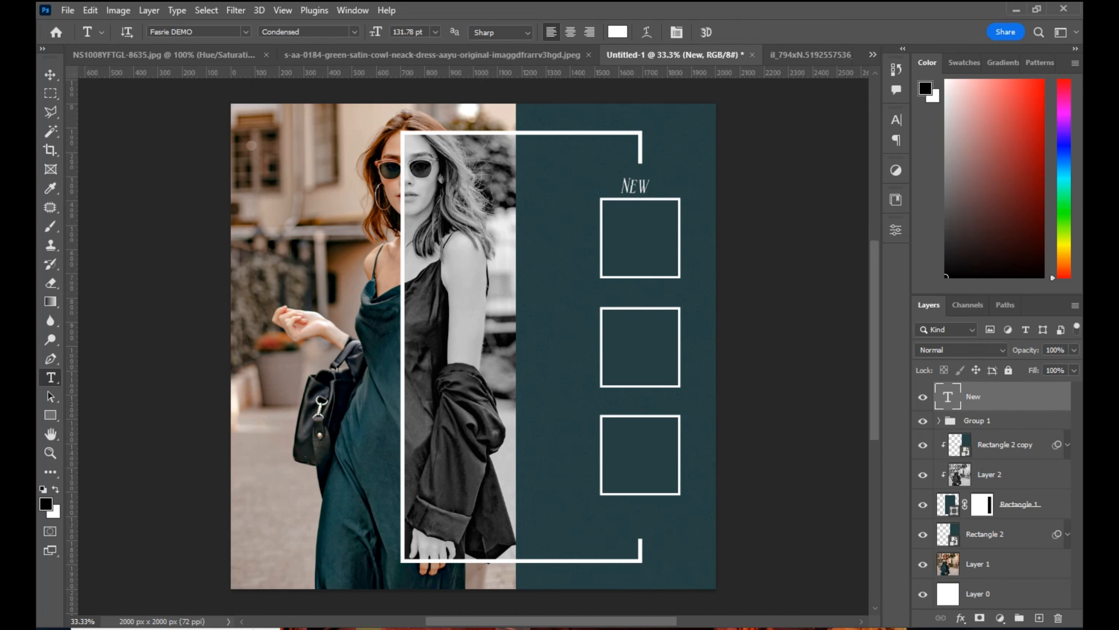
Enlarge the New text to about 195.61 pt and center it above the topmost square.
key(v)
key(ctrl+t)
mouse_move(650, 165)
mouse_down()
mouse_move(665, 149)
mouse_move(640, 178)
mouse_up()
key(Return)
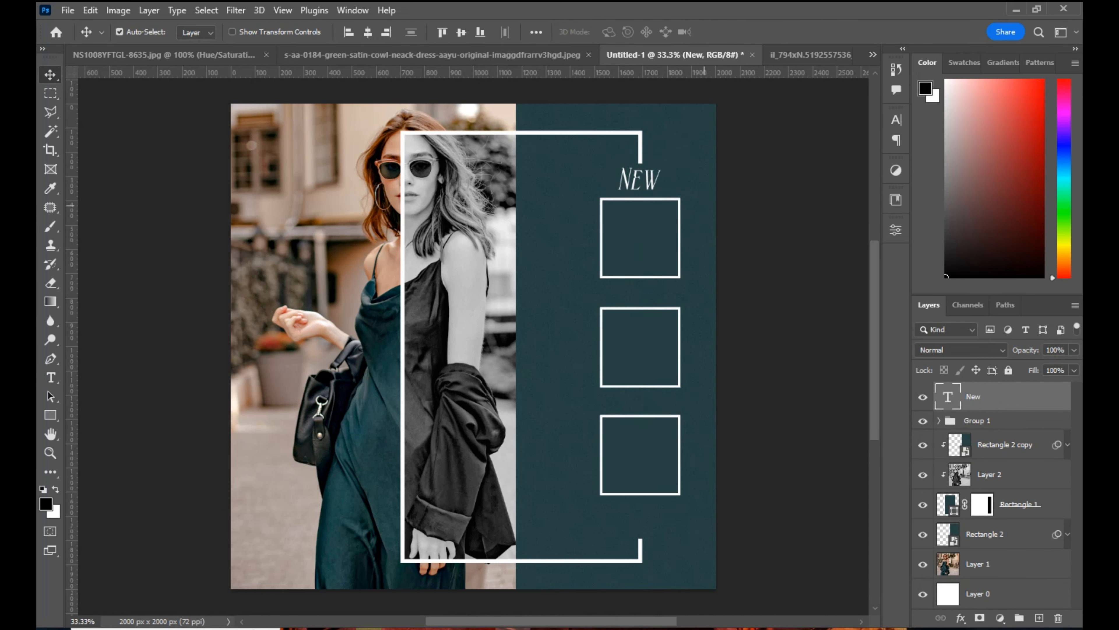
Widen the letter tracking of the New text and recenter it over the topmost square.
scroll(649, 179, down, 3)
scroll(648, 178, up, 7)
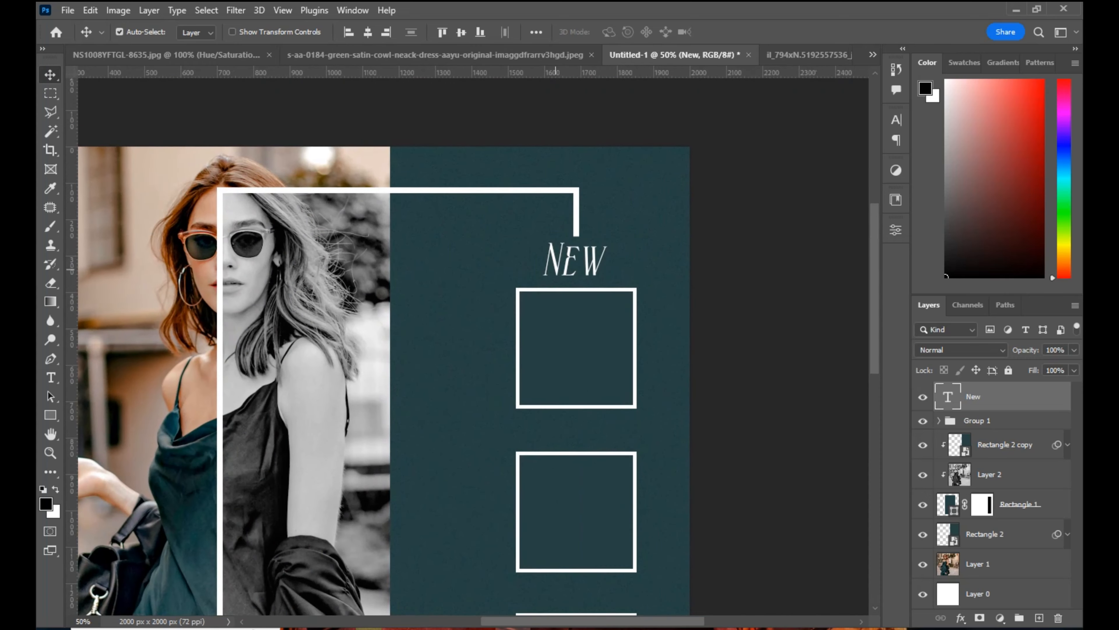
double_click(564, 265)
key(ctrl+t)
drag(816, 173, 862, 173)
key(ctrl+t)
key(ctrl+Return)
key(v)
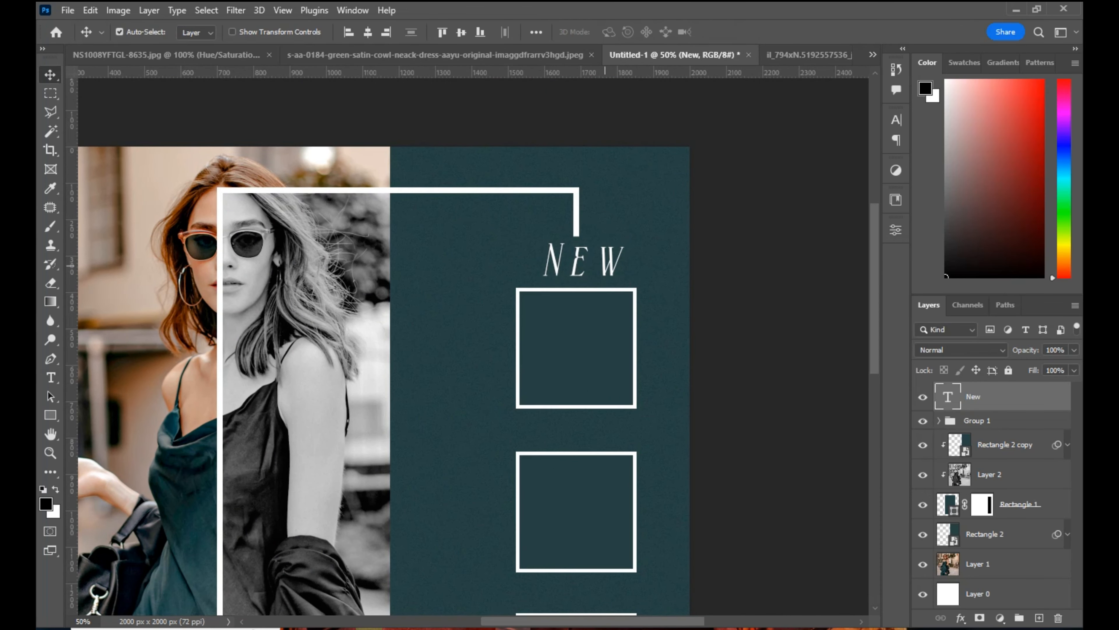
drag(621, 260, 610, 260)
Duplicate the New text below the lowest square and change the copy to "Arrival".
scroll(623, 293, down, 2)
scroll(622, 293, down, 2)
key(ctrl+minus)
drag(540, 216, 540, 546)
key(t)
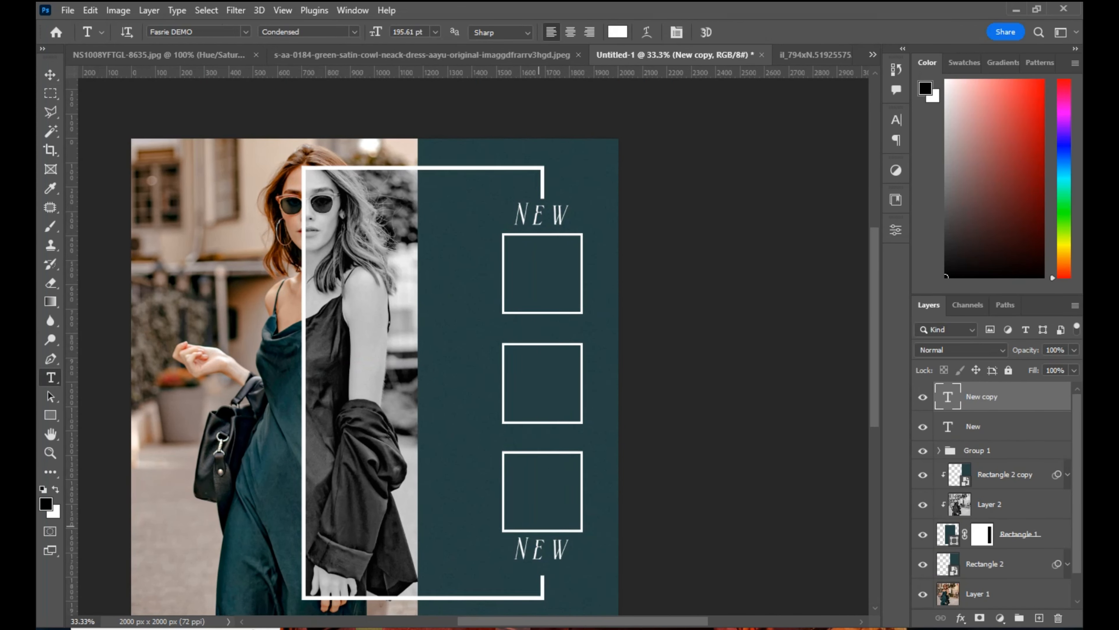
key(ctrl+plus)
scroll(586, 464, down, 4)
double_click(585, 464)
text(ARRIVA)
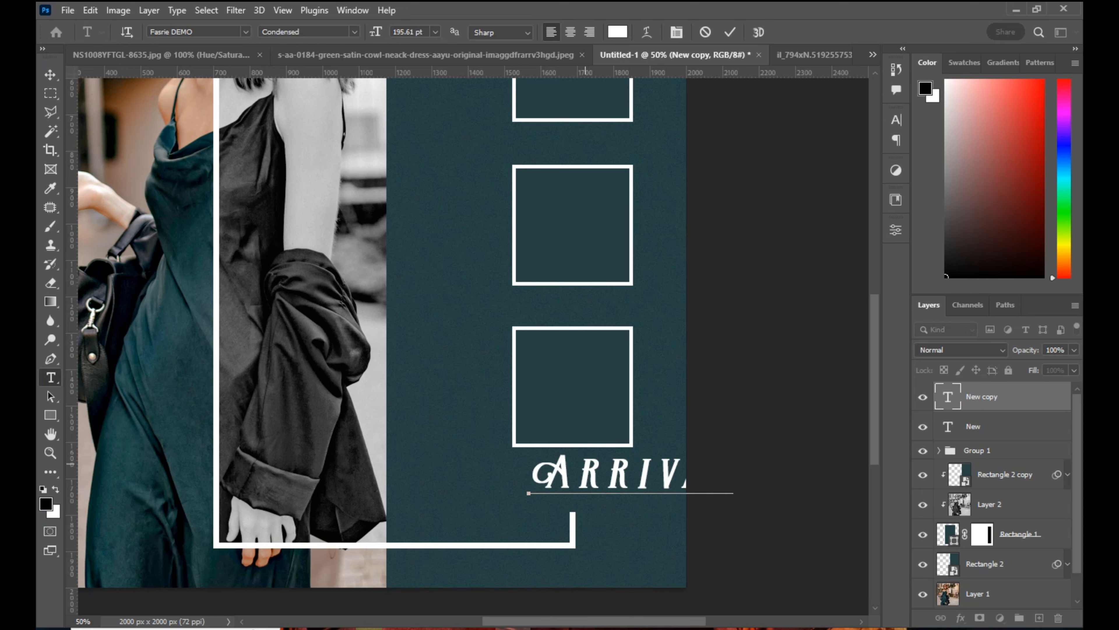
Set the Arrival text's tracking to 0 and center it below the lowest square.
double_click(948, 397)
key(ctrl+t)
click(872, 173)
click(852, 260)
click(973, 427)
key(v)
drag(603, 474, 572, 474)
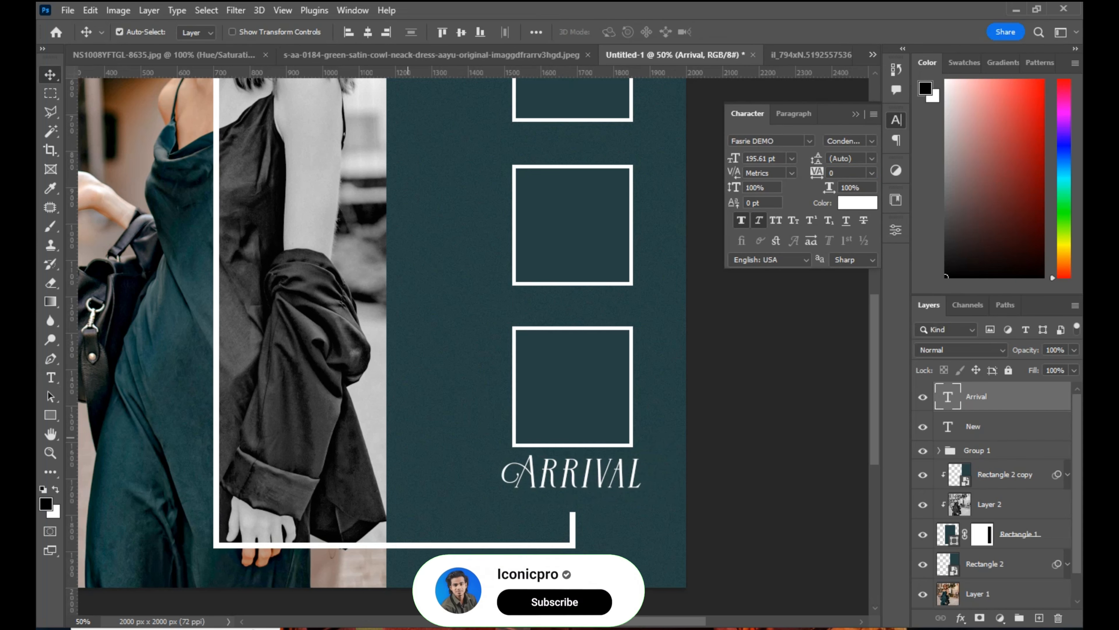
Add vertical guides along both sides of the squares and scale the Arrival text to about 167.23 pt to fit between them.
drag(70, 437, 513, 438)
drag(71, 441, 633, 445)
key(ctrl+t)
drag(570, 501, 571, 494)
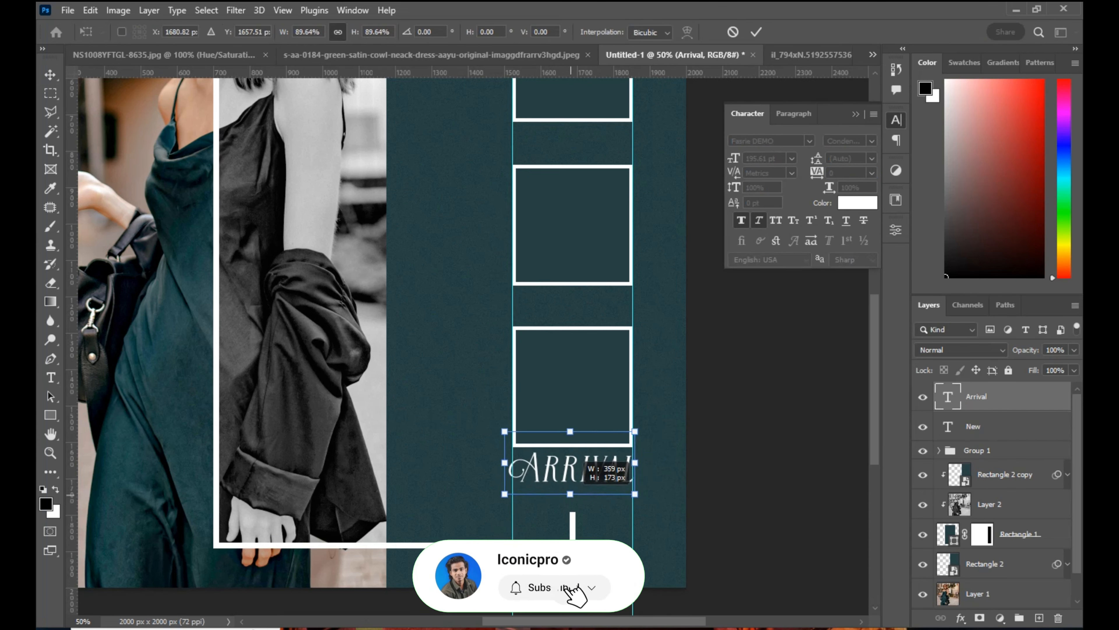
key(Return)
key(ctrl+minus)
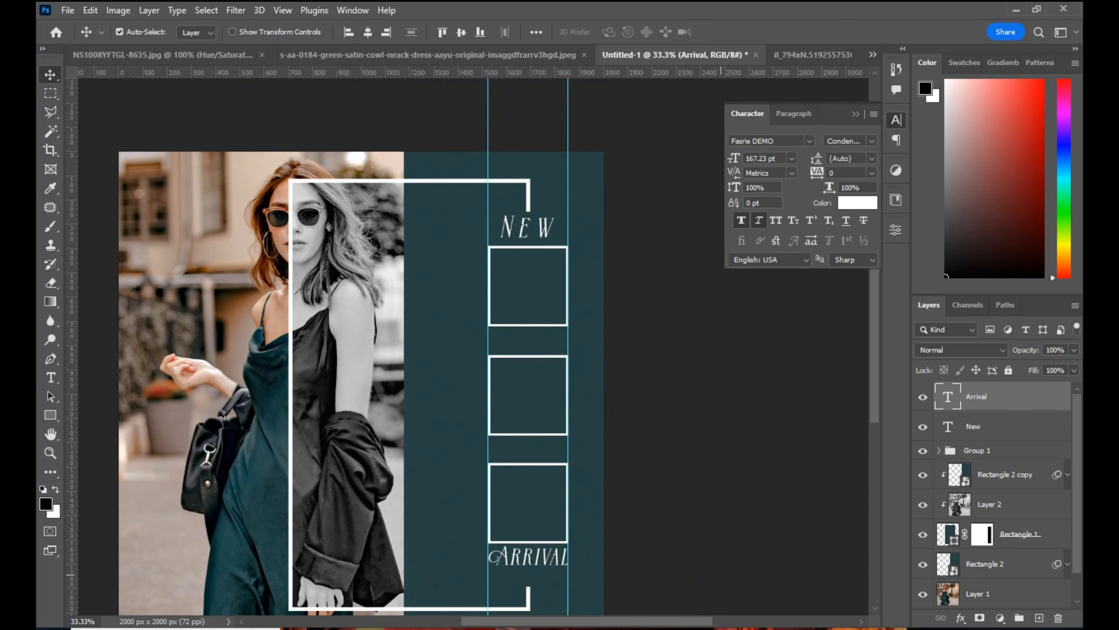
Duplicate the Arrival text near the bottom edge of the white frame and change the copy to "shop now".
drag(721, 573, 745, 444)
alt+drag(541, 433, 427, 463)
double_click(427, 463)
text(sh)
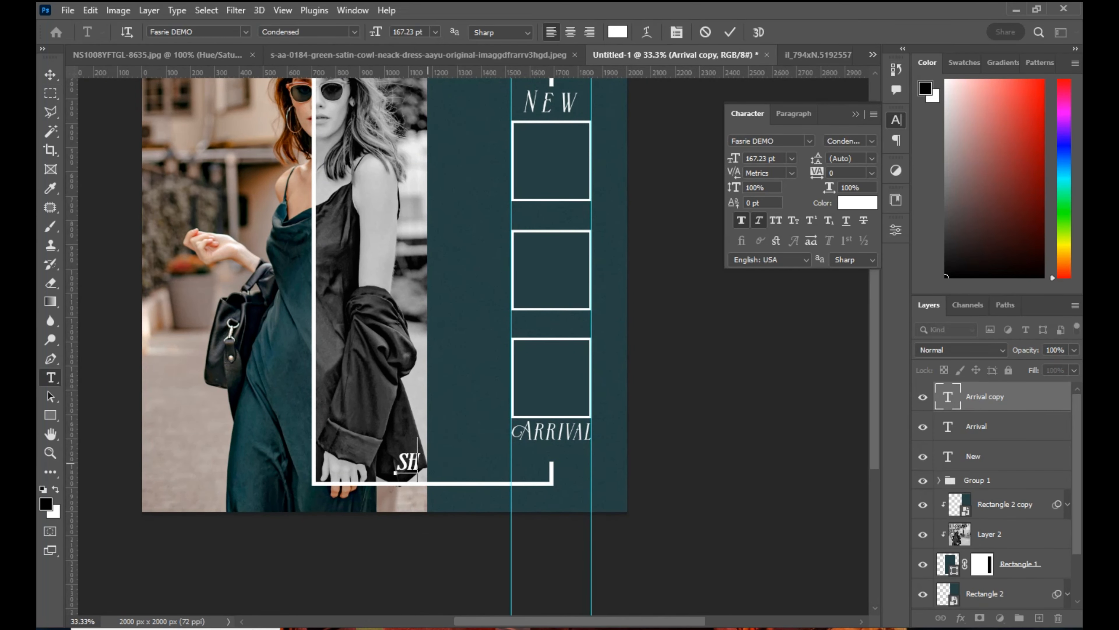
key(ctrl+Return)
Change the shop now text's font to Candara Regular, apply All Caps and turn off Faux Italic.
click(245, 32)
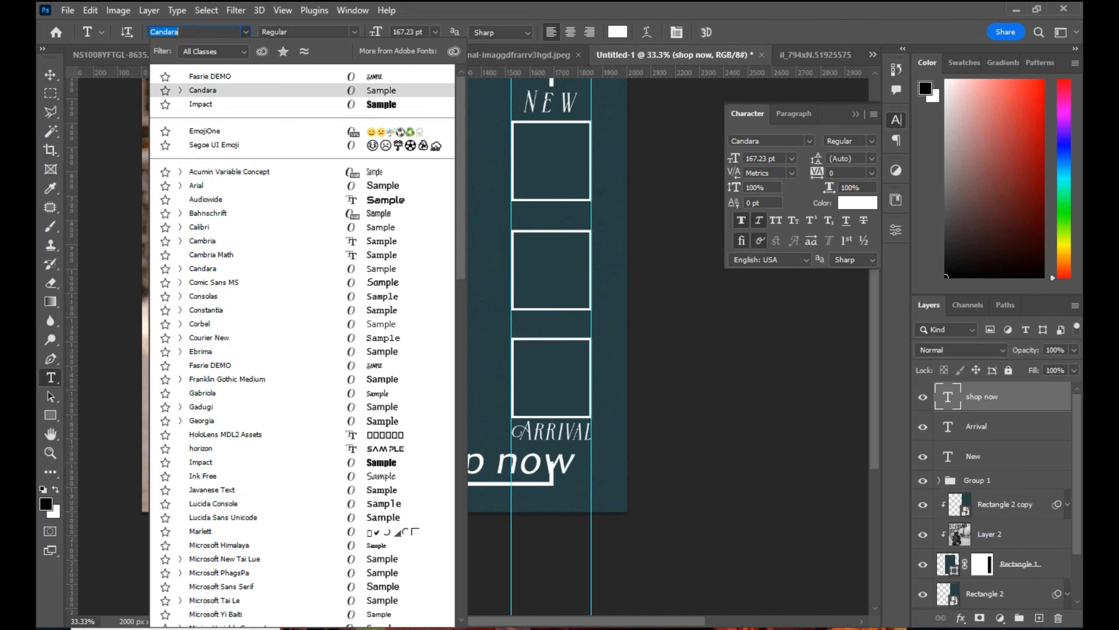
click(245, 90)
click(776, 220)
click(758, 220)
Scale the shop now text to about 113.54 pt, set its tracking to 220 and place it over the frame's bottom edge.
key(ctrl+t)
drag(505, 443, 505, 449)
drag(498, 464, 427, 461)
drag(816, 173, 841, 173)
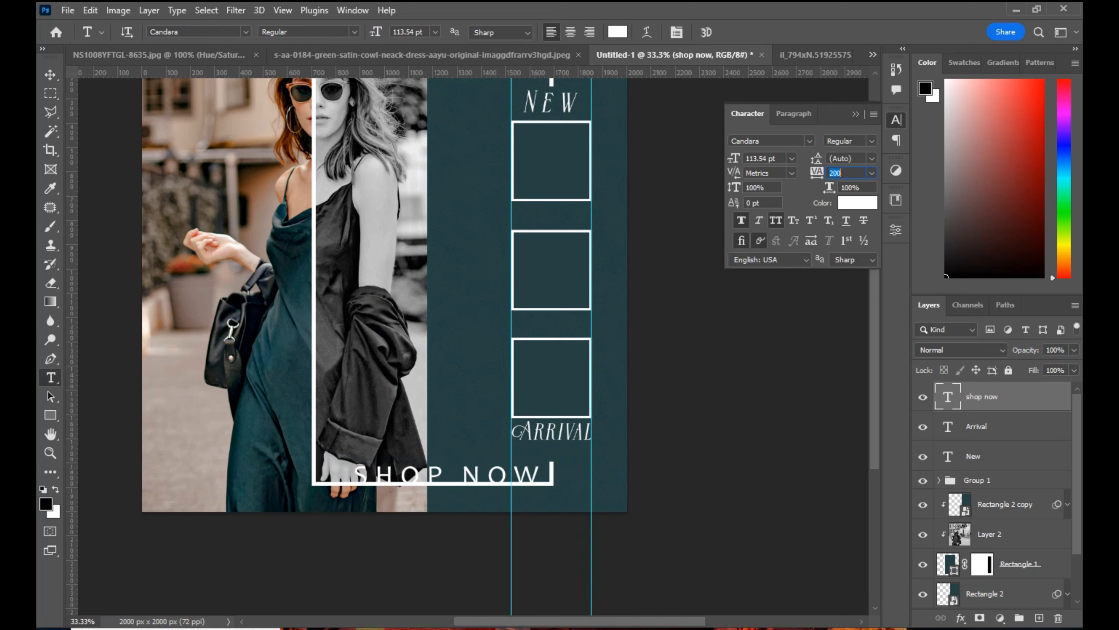
key(Return)
key(v)
drag(483, 483, 448, 470)
scroll(448, 471, up, 3)
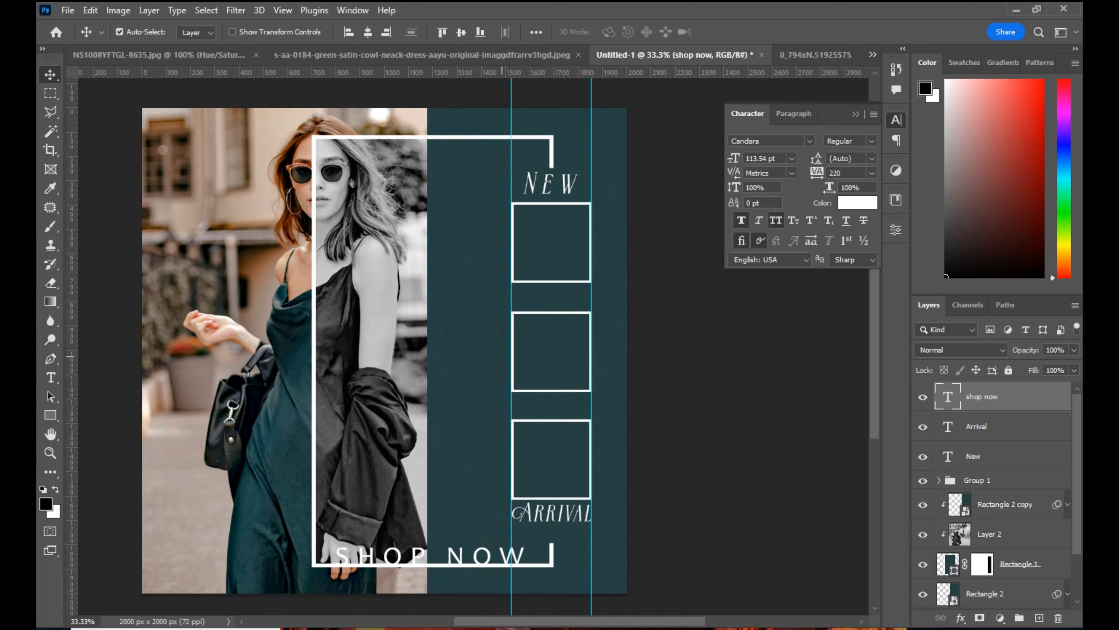
Bring the sunglasses photo from NS1008YFTGL-8635.jpg into the poster and clip it to the topmost square.
click(551, 242)
key(ctrl+Tab)
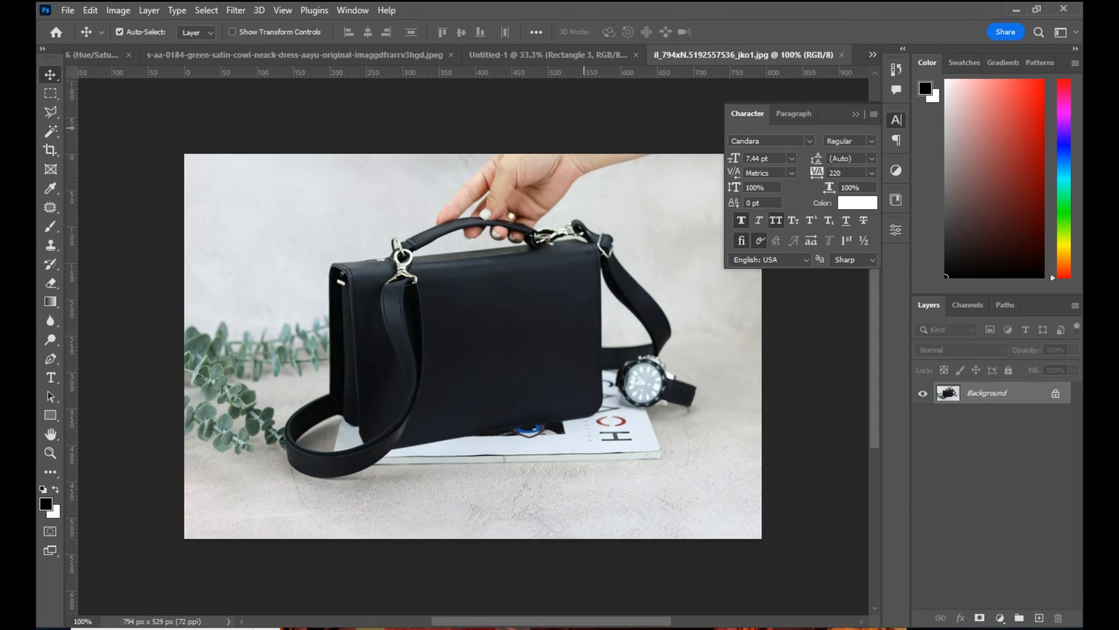
click(548, 55)
click(166, 55)
drag(986, 397, 570, 194)
right_click(1055, 564)
click(935, 291)
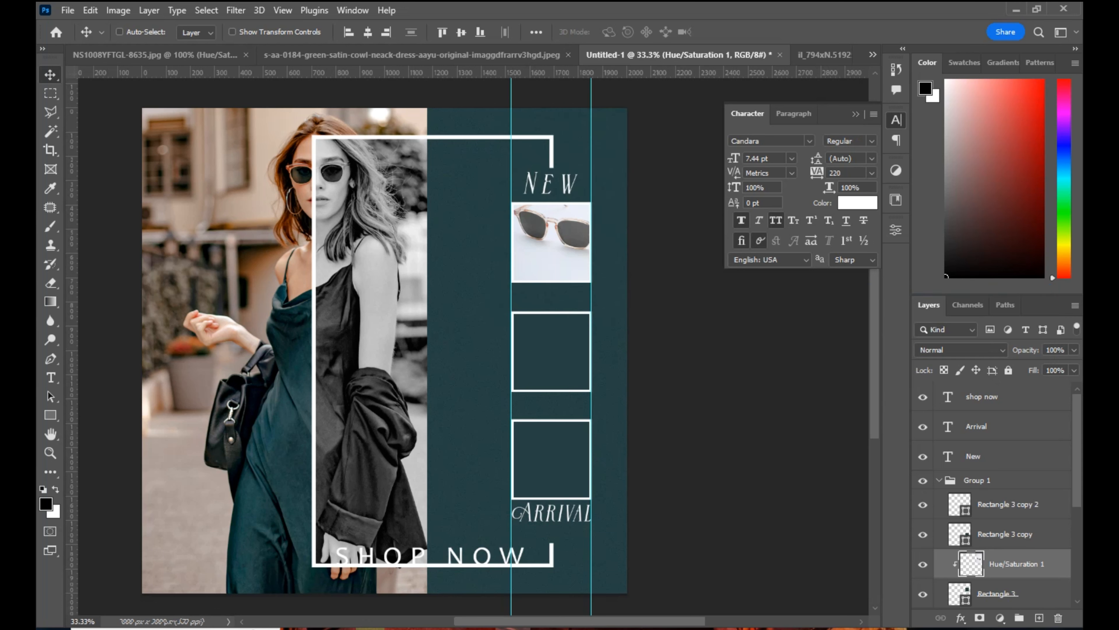
Scale down the sunglasses photo and position it so the whole pair sits inside the topmost square.
key(ctrl+t)
drag(569, 106, 569, 144)
drag(557, 250, 547, 247)
drag(619, 144, 563, 183)
drag(567, 246, 557, 232)
key(Return)
Bring the green satin dress photo into the poster above the middle square's layer and clip it to that square.
click(551, 351)
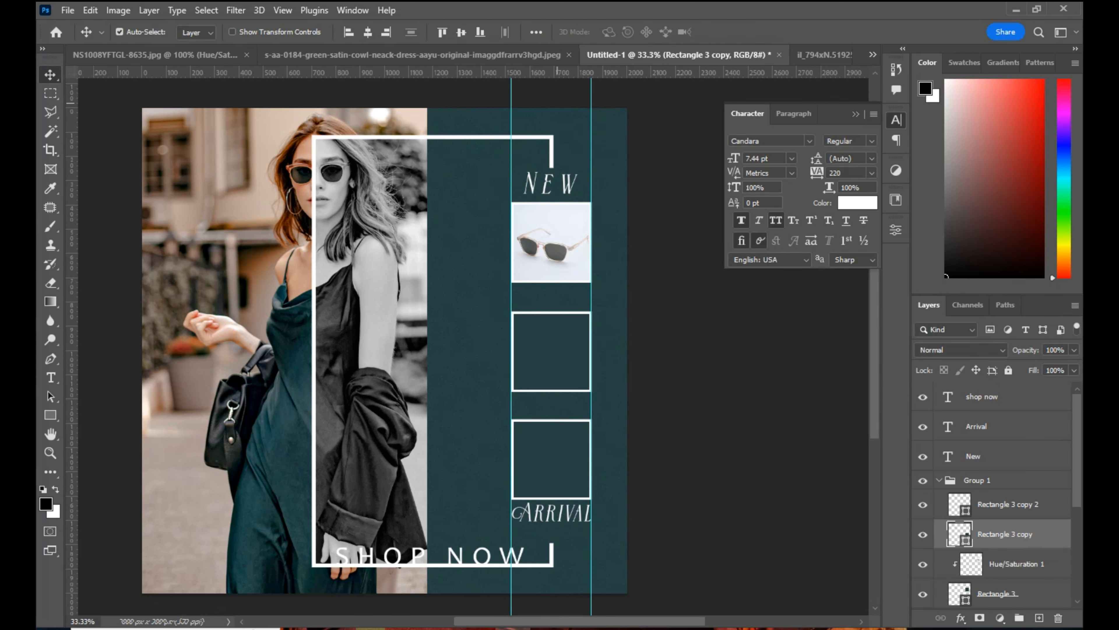
click(538, 54)
drag(1005, 397, 564, 269)
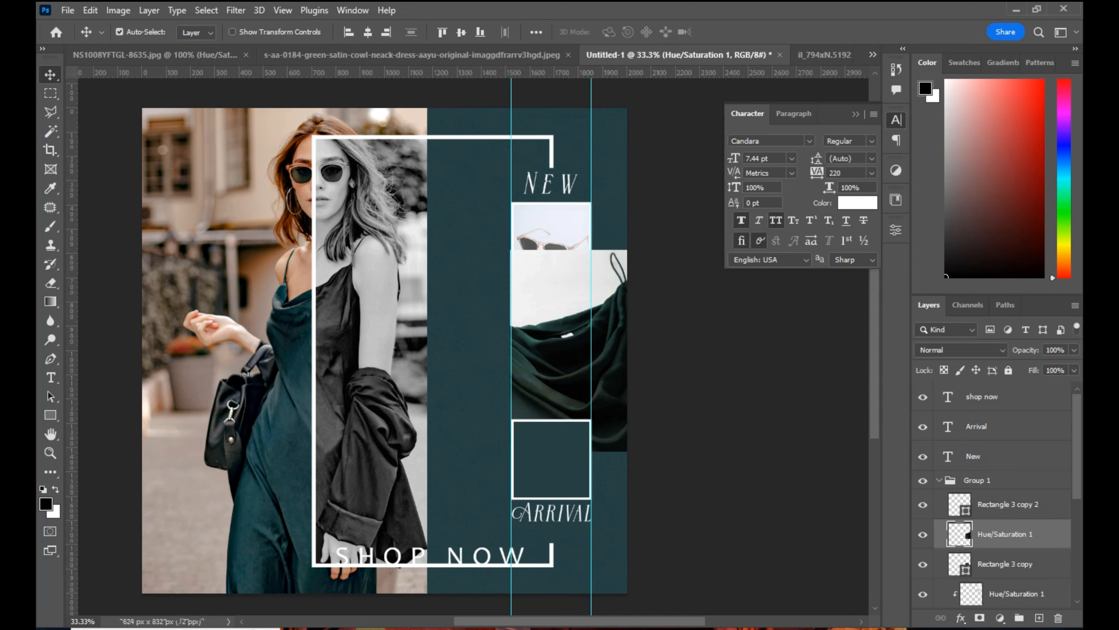
right_click(1002, 533)
click(947, 291)
Scale down the green dress photo and position it to fill the middle square.
key(ctrl+t)
drag(663, 248, 599, 332)
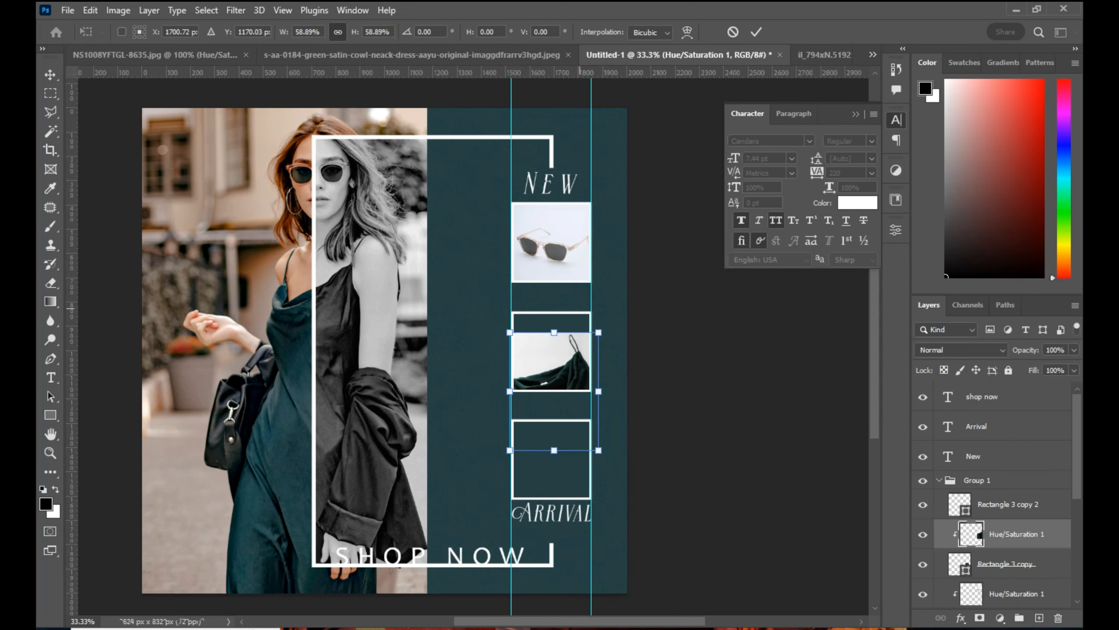
drag(572, 373, 575, 352)
drag(601, 427, 592, 417)
key(Return)
Bring the black handbag photo into the poster above the lowest square's layer.
click(551, 459)
click(824, 54)
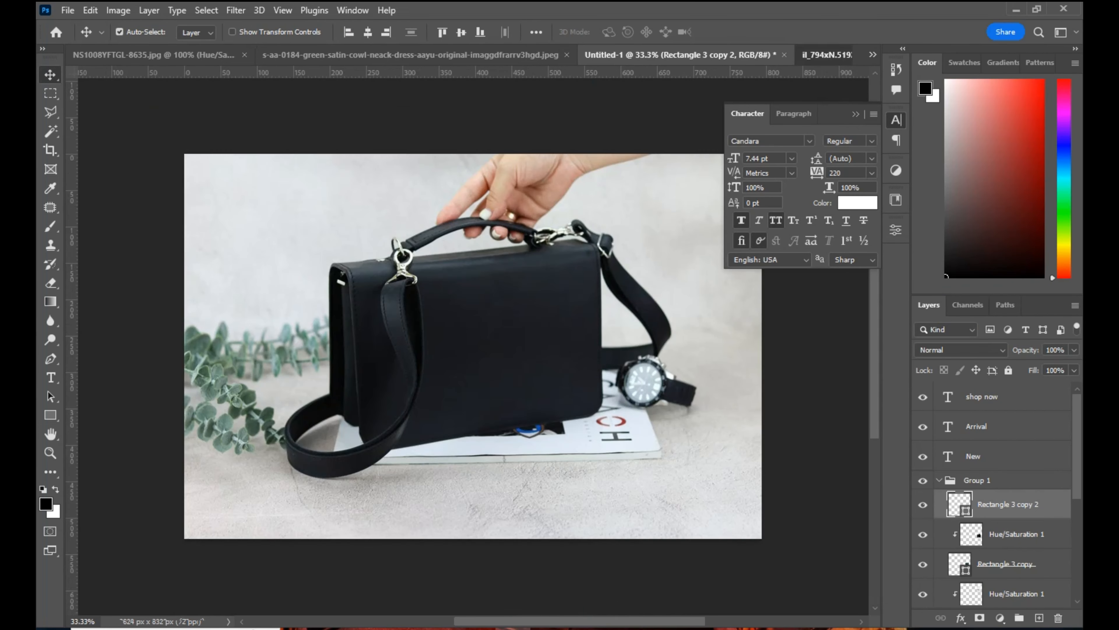
drag(519, 336, 532, 142)
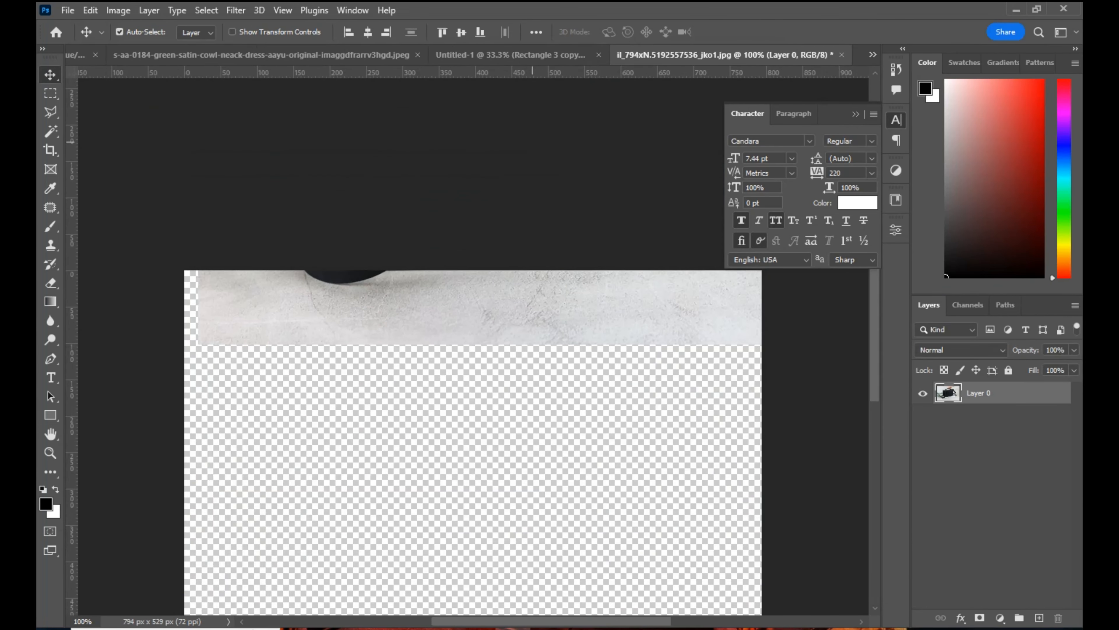